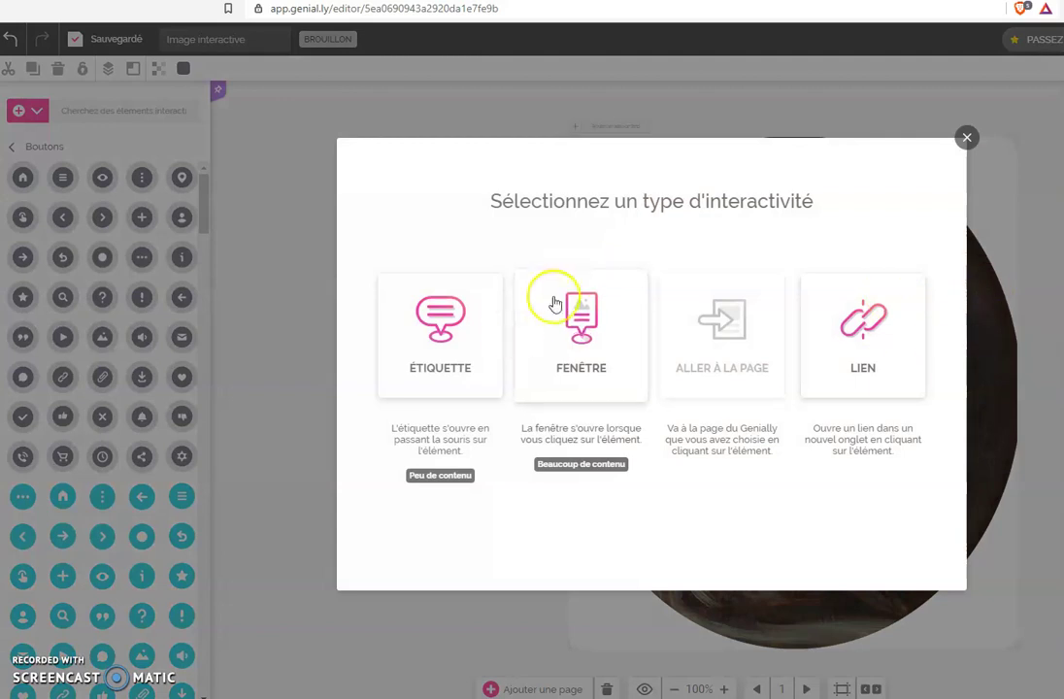
Step: Give the home button a window containing the Pierre Mignard portrait JPG of Molière, with the image reduced slightly in size
left_click(581, 332)
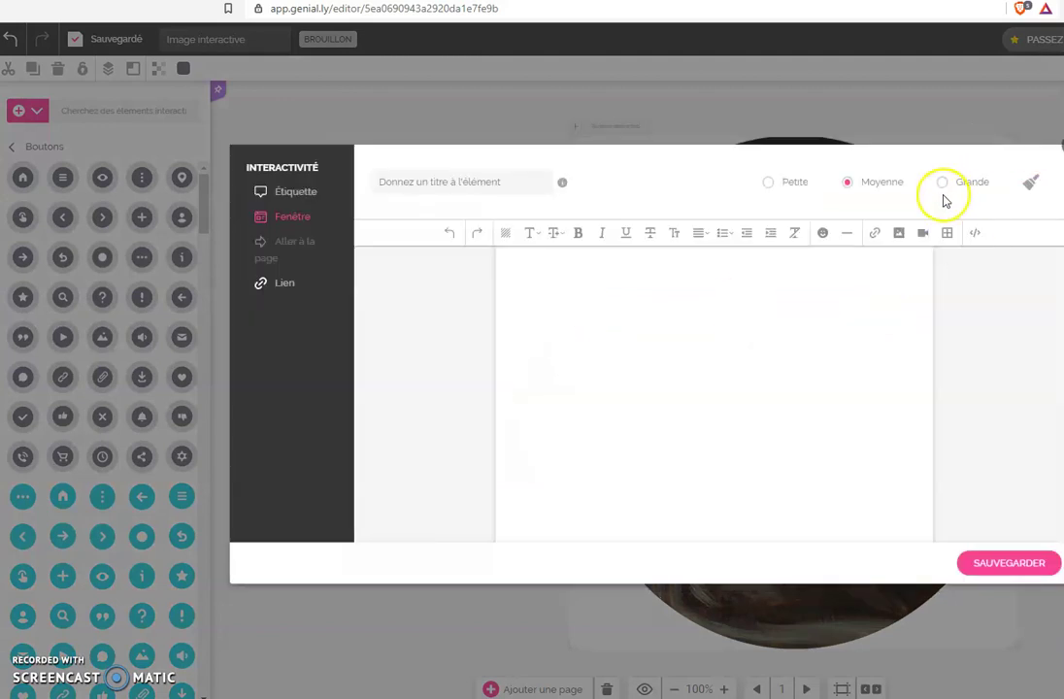
left_click(896, 235)
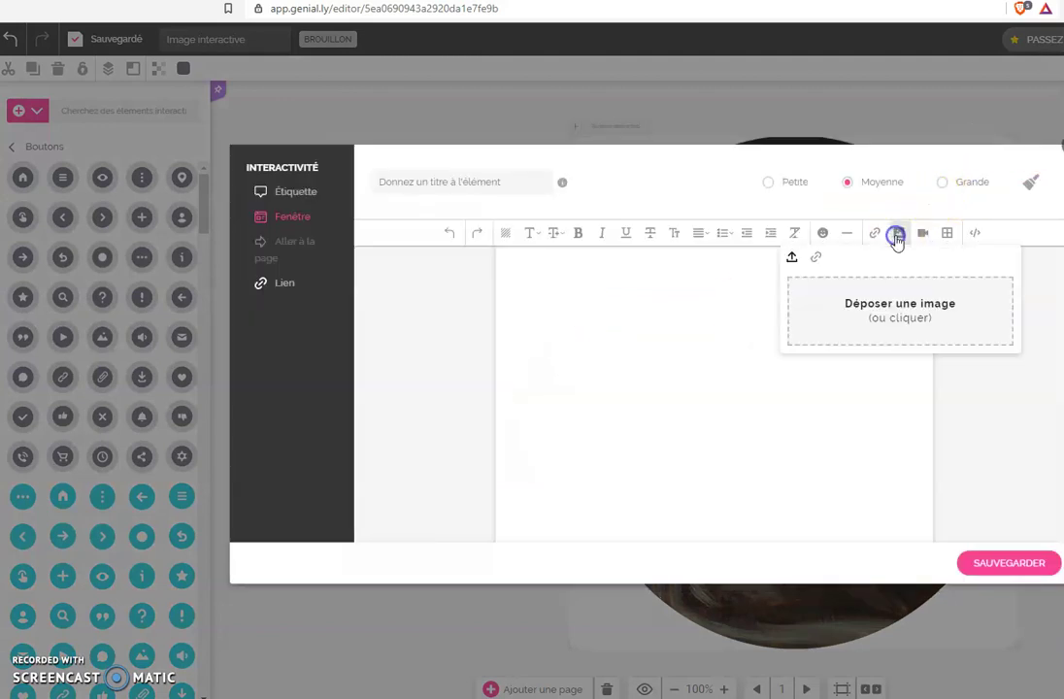
left_click(906, 310)
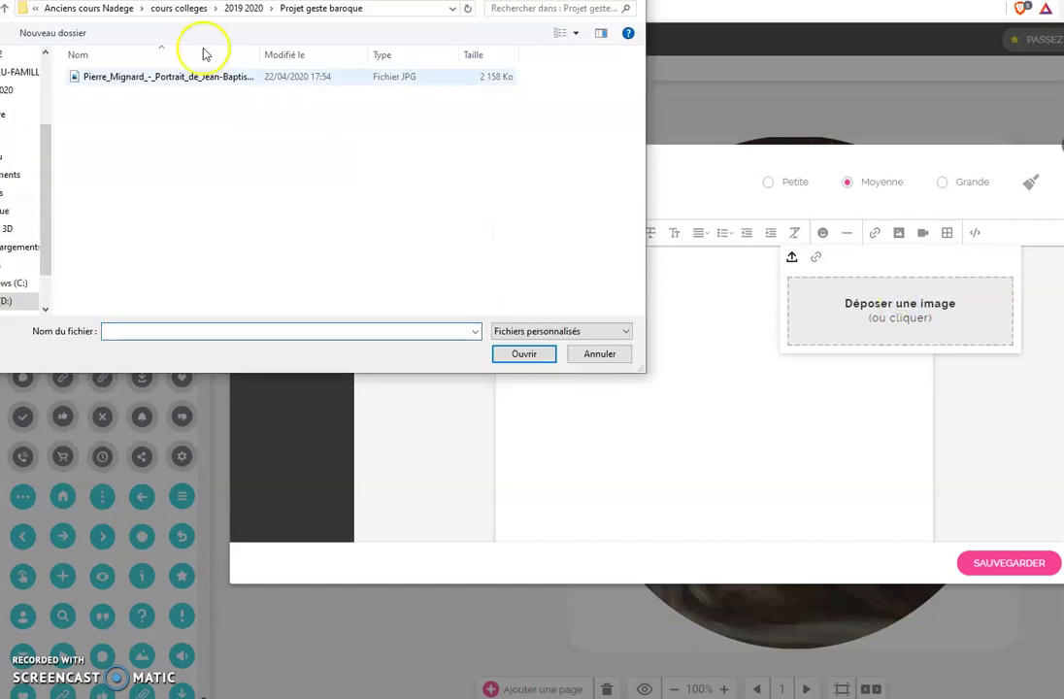
left_click(136, 84)
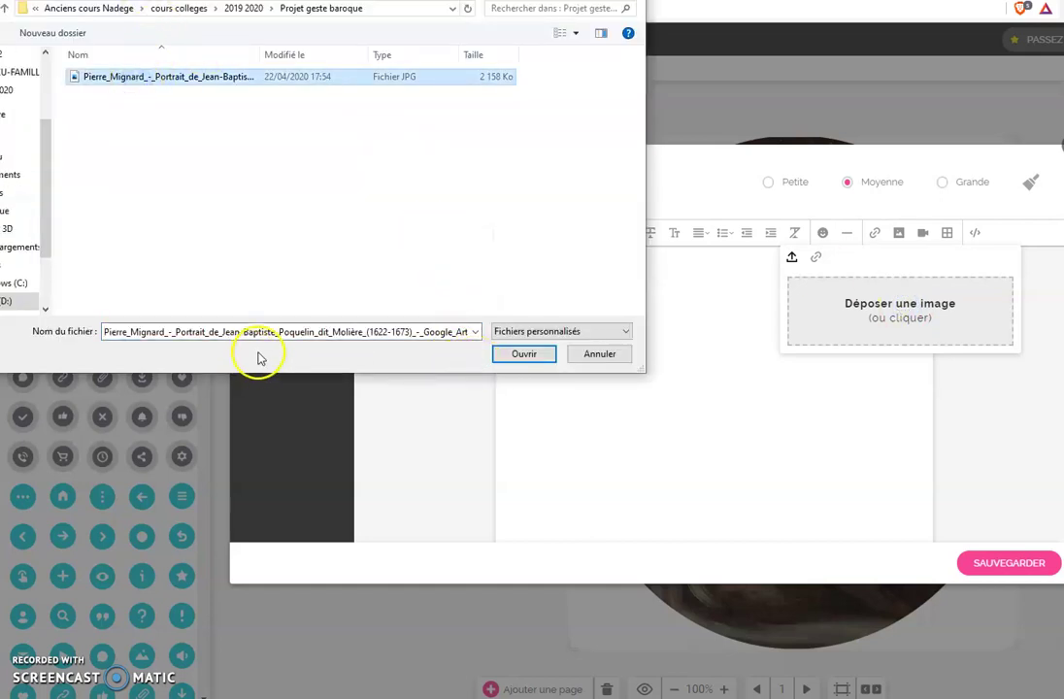
left_click(524, 355)
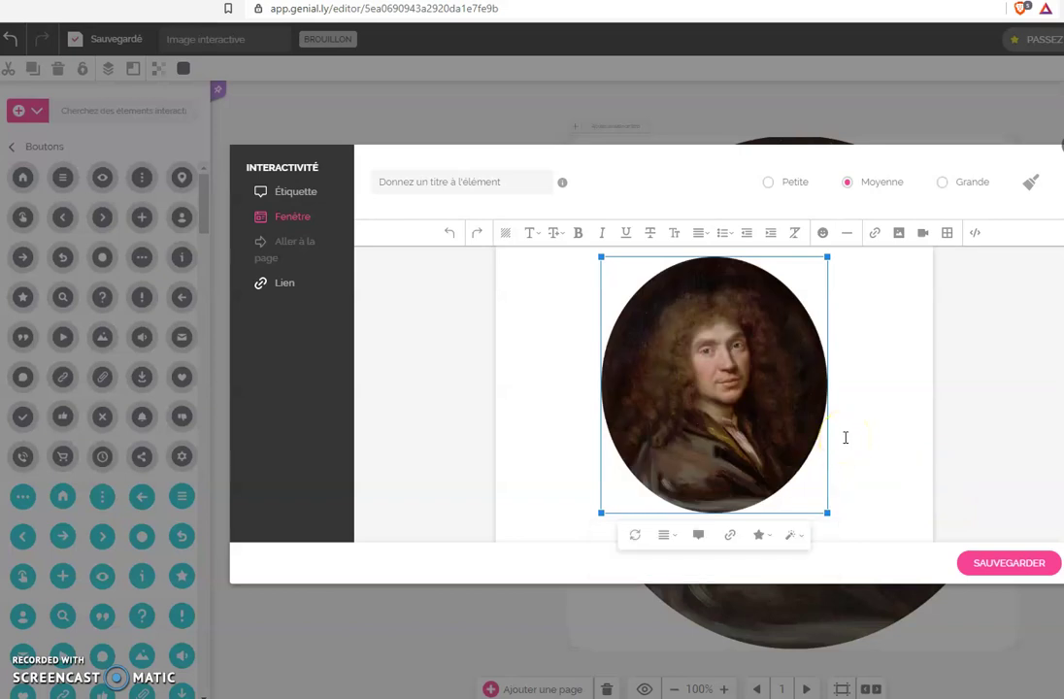
left_click(827, 513)
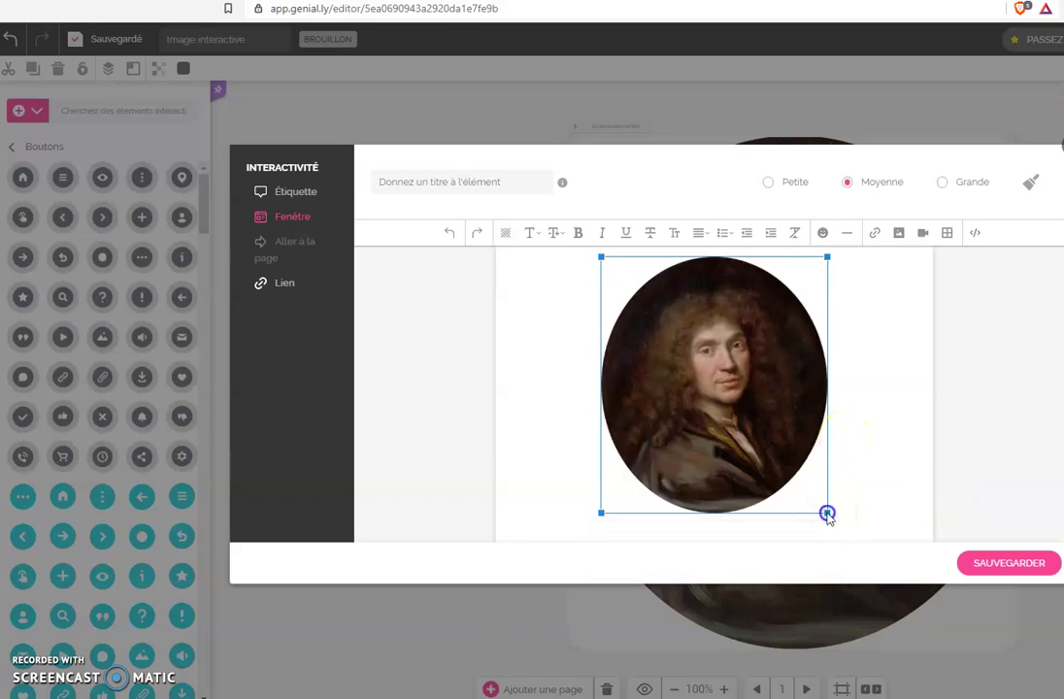
left_click_drag(822, 510, 843, 502)
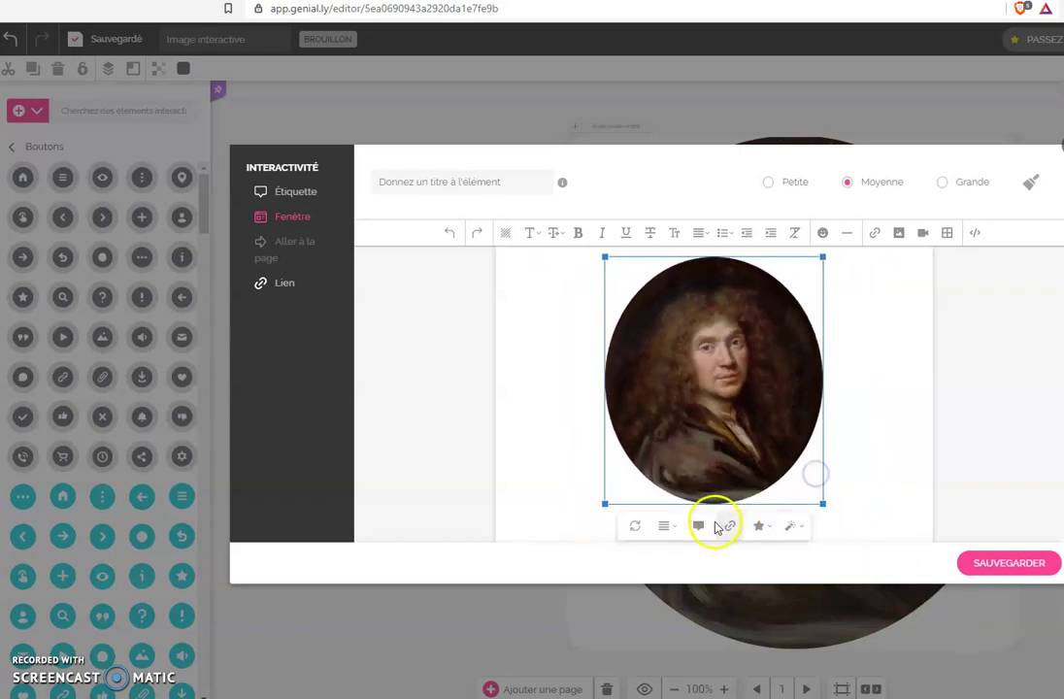
Step: Caption the portrait in the window "Molière, par Pierre Mignard ...." and save the window
left_click(698, 523)
left_click(591, 482)
left_click(744, 428)
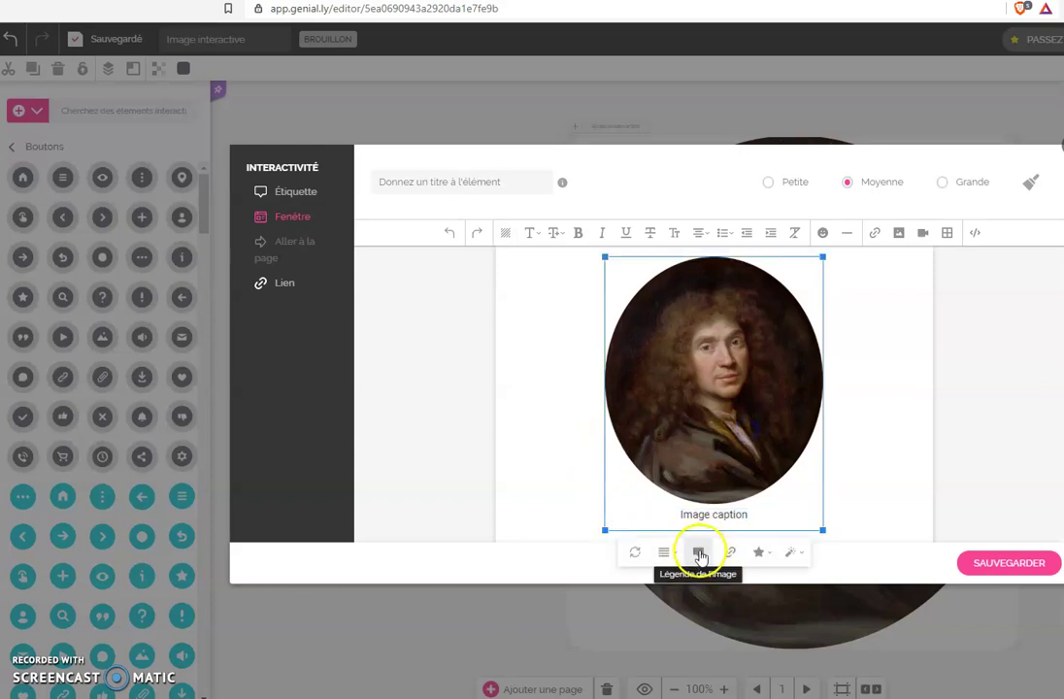
left_click(698, 553)
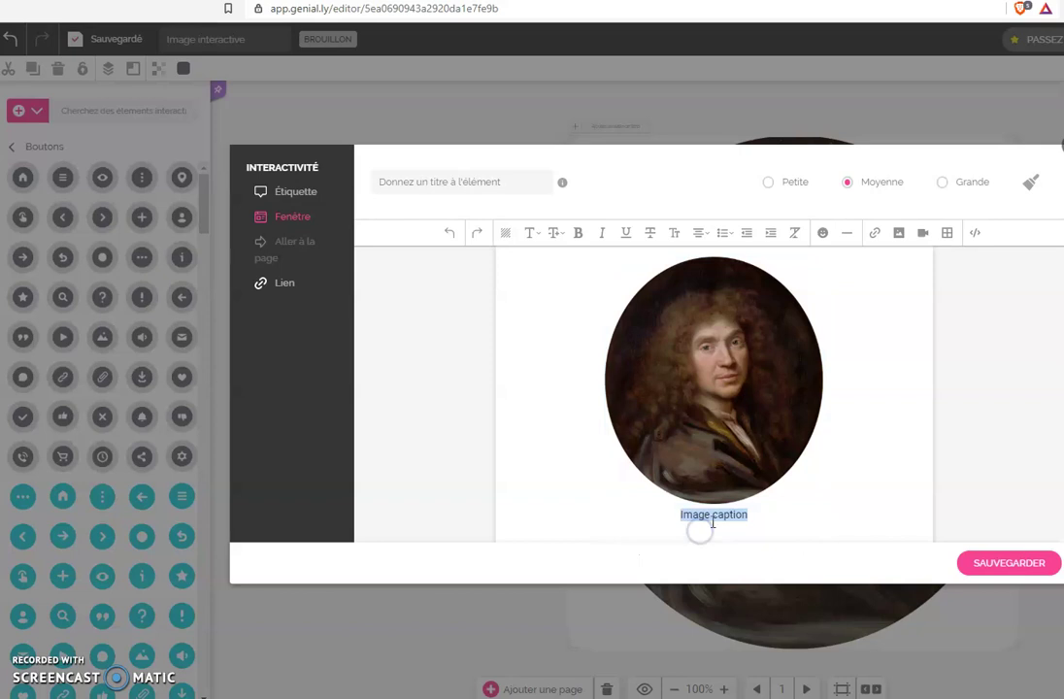
key("BackSpace")
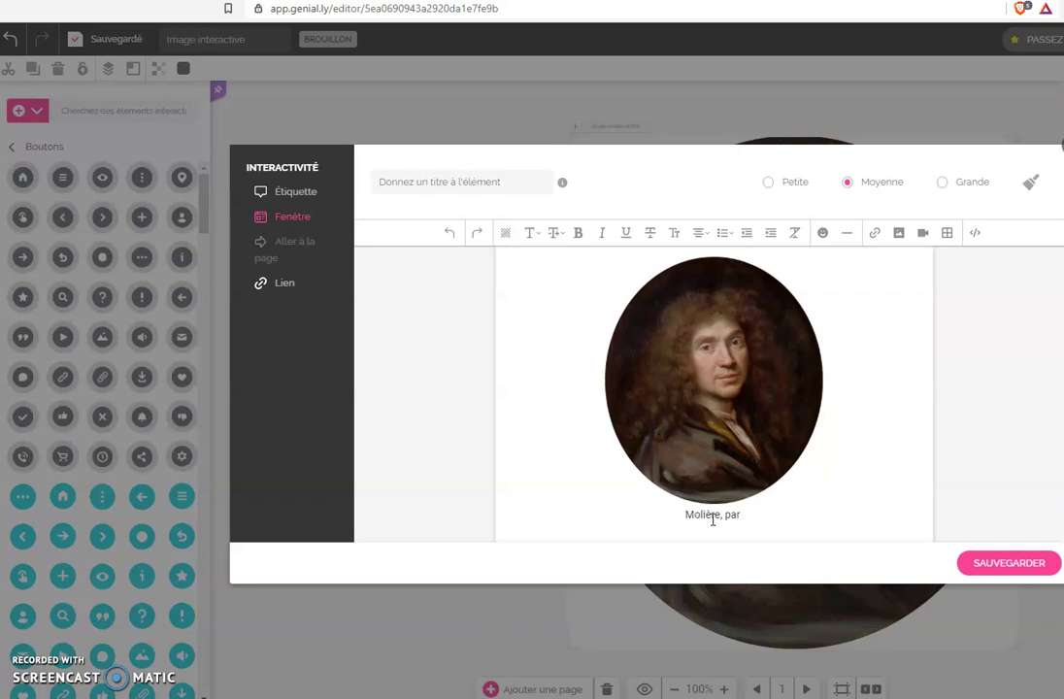
type("Molière, par Pierre Mignard")
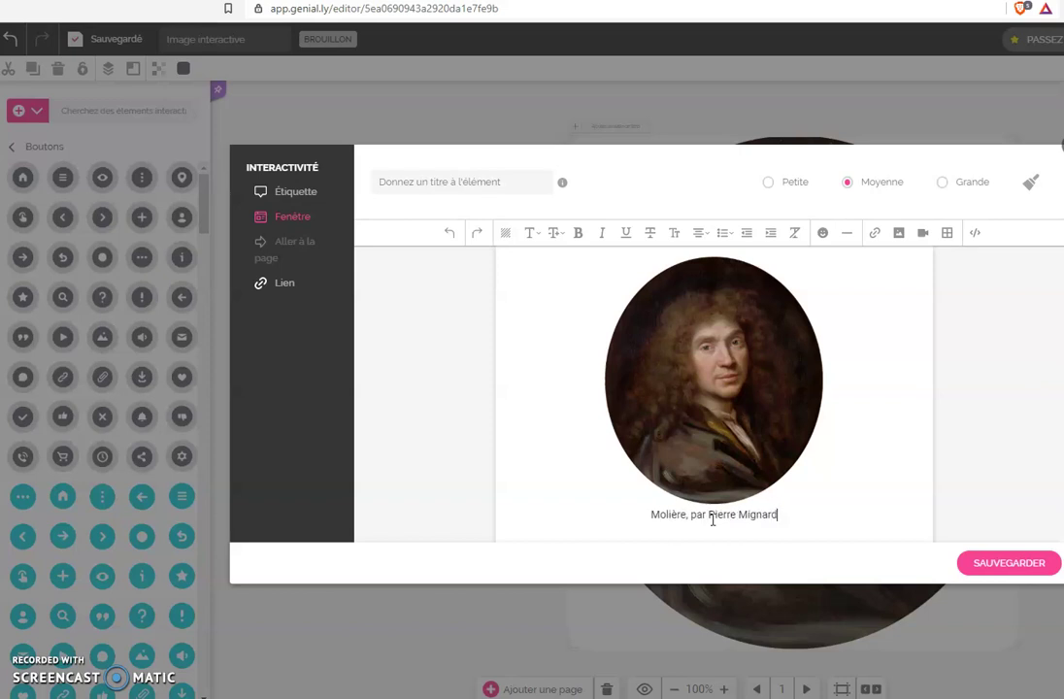
type(" ...")
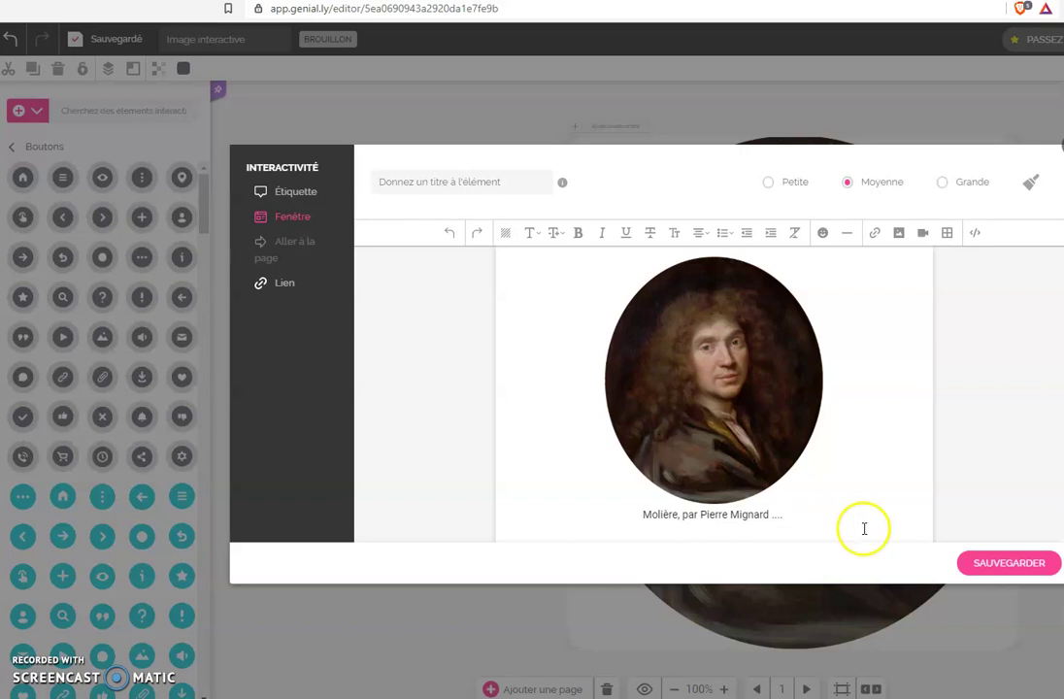
left_click(975, 562)
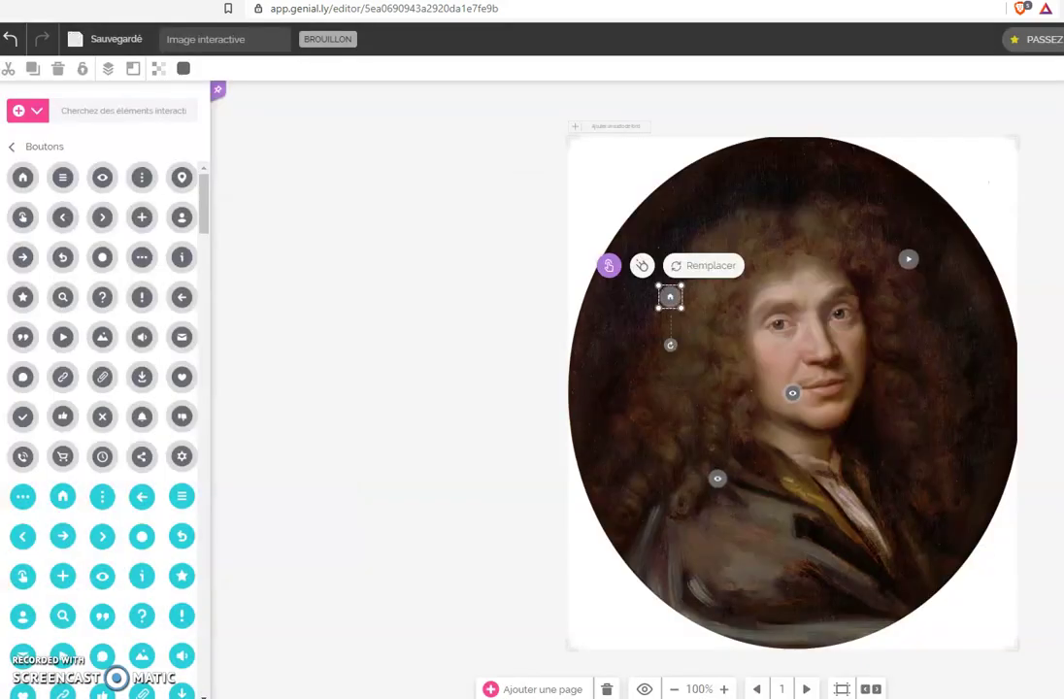
Step: Preview the interactive image and check the window that the home button opens, then return to the editor
left_click(643, 689)
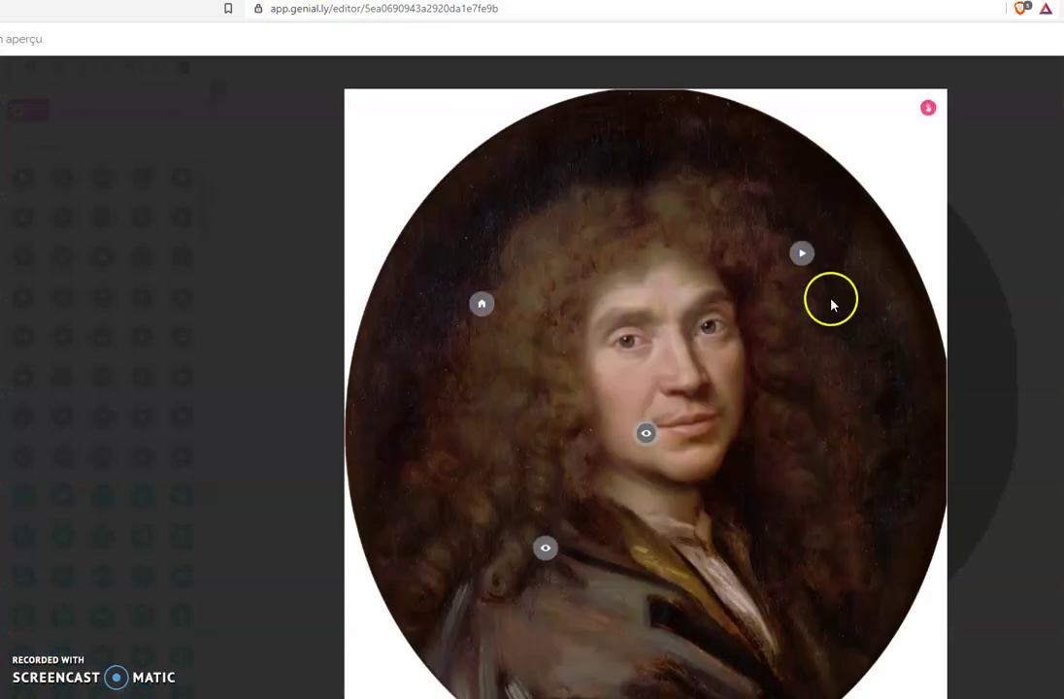
left_click(480, 305)
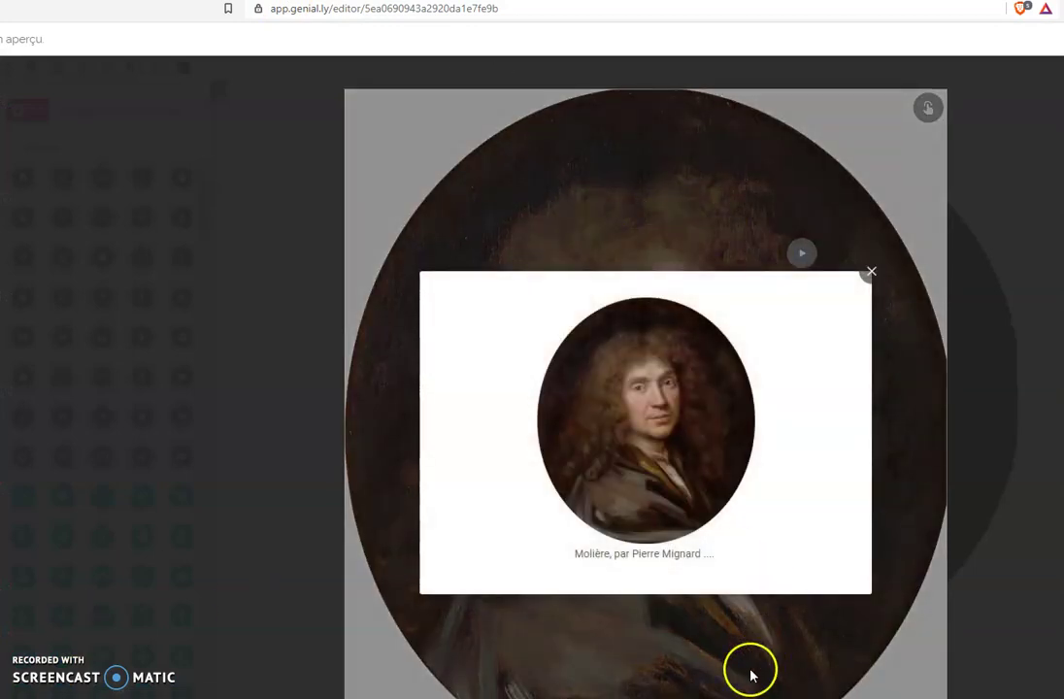
left_click(871, 271)
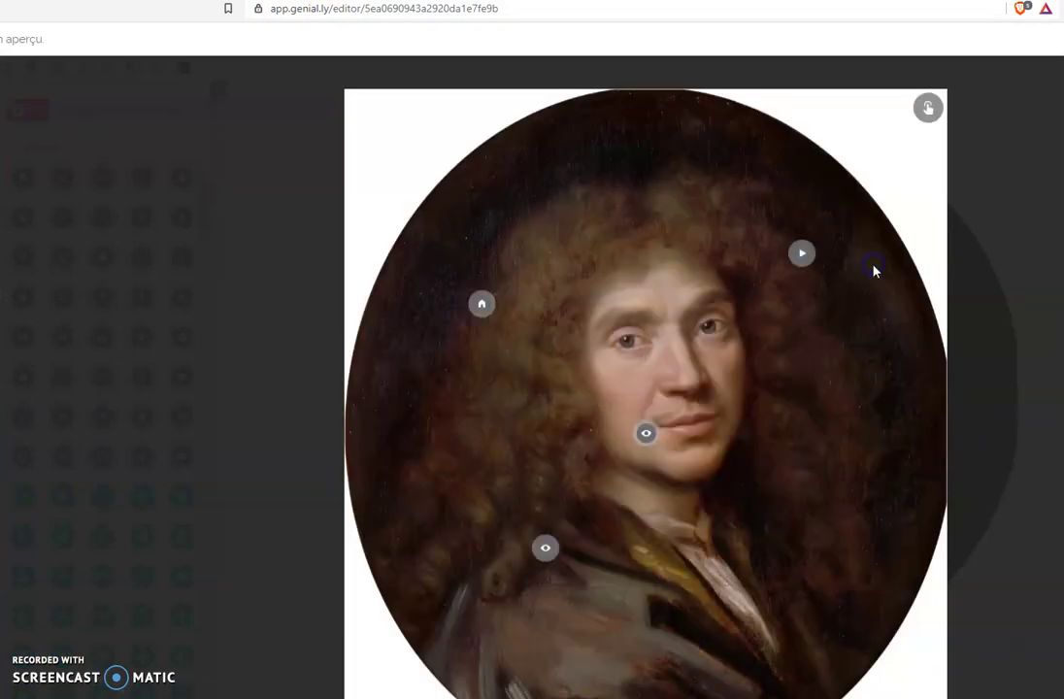
left_click(1037, 332)
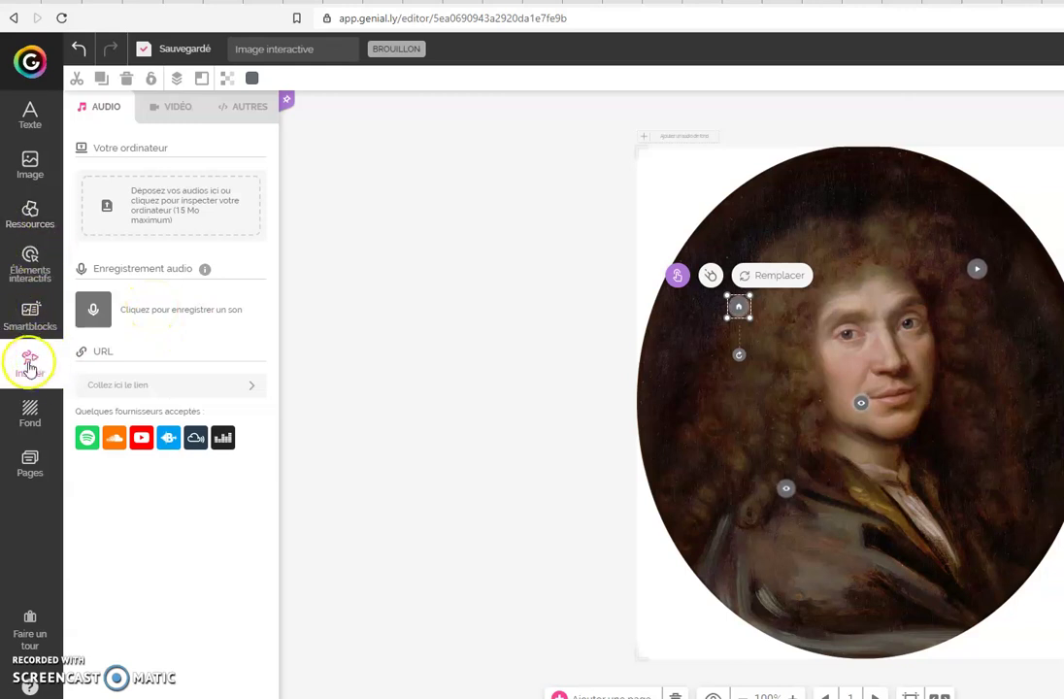
left_click(31, 116)
left_click(30, 163)
left_click(45, 233)
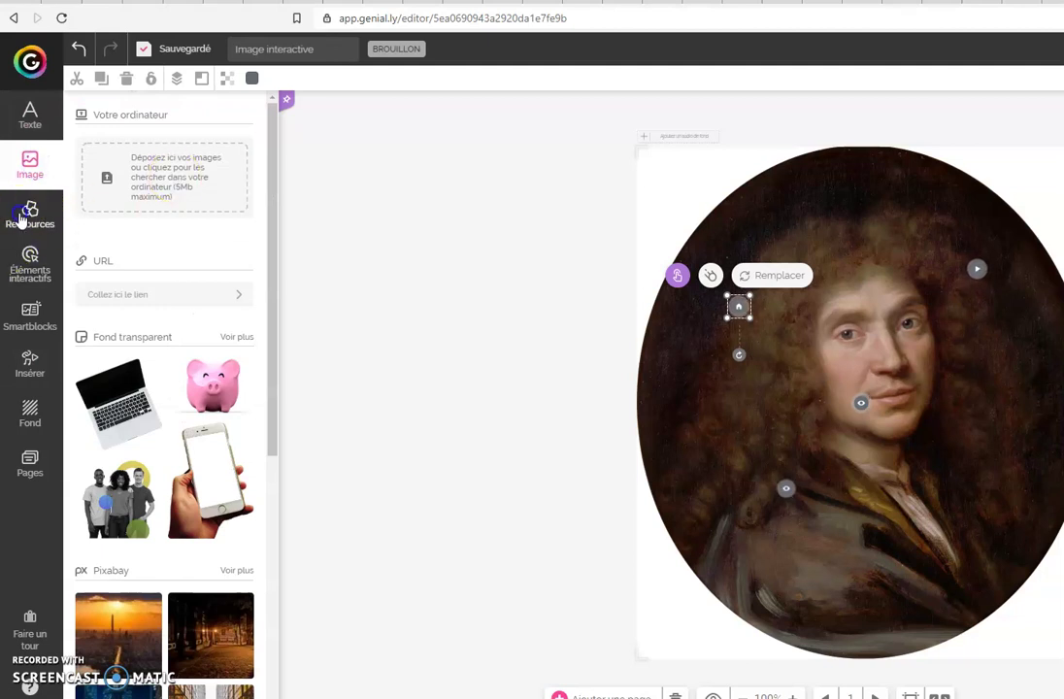
left_click(21, 222)
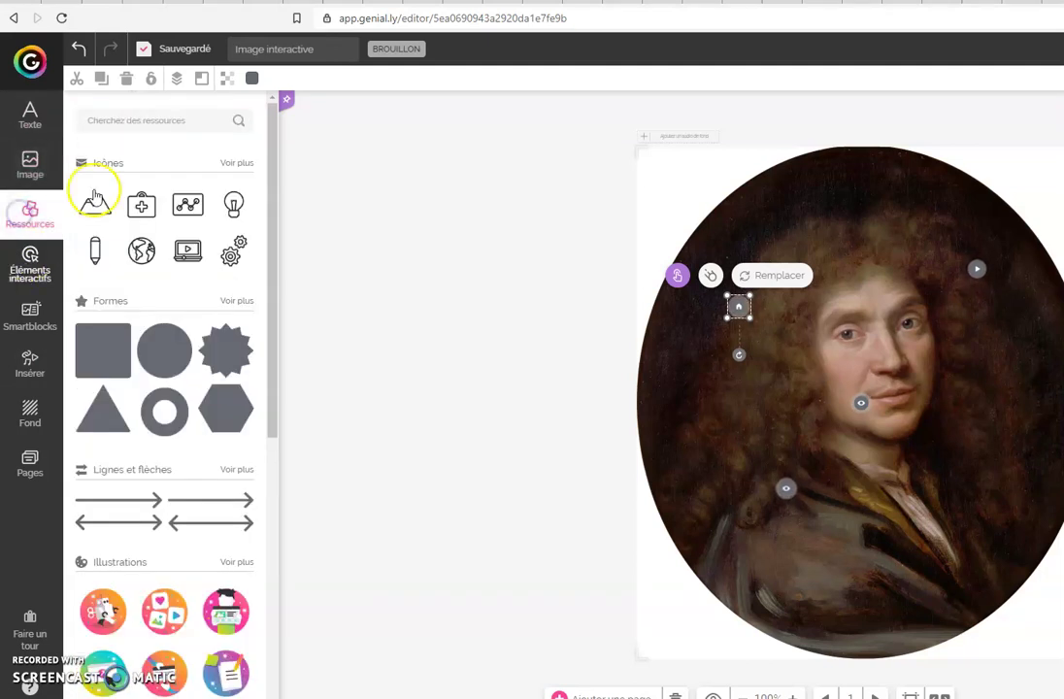
left_click(33, 275)
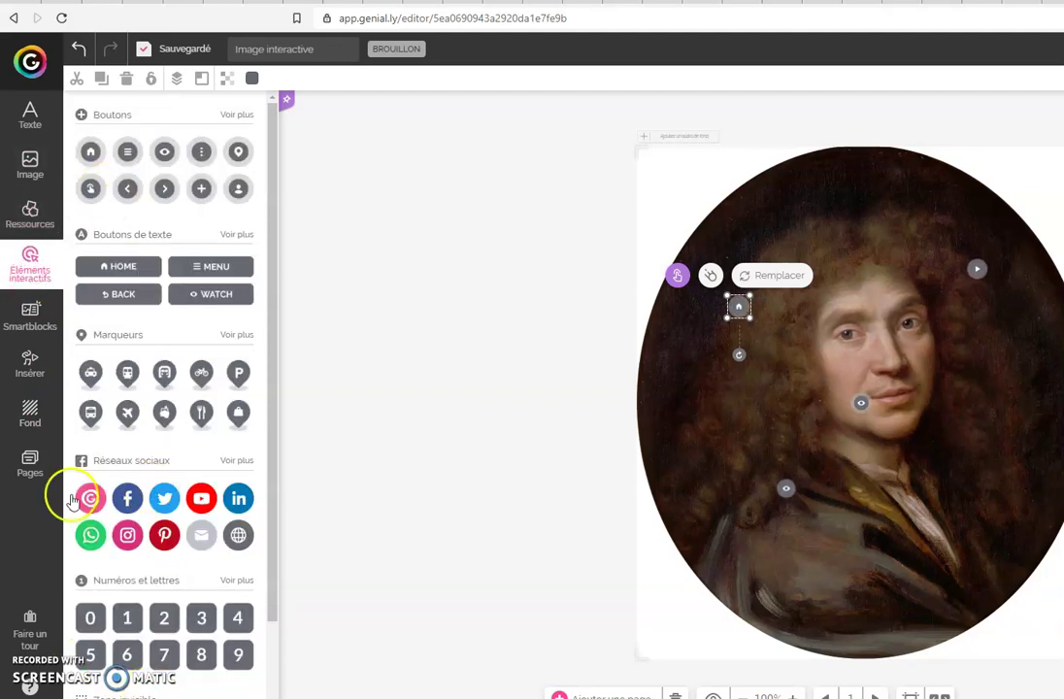
left_click(30, 307)
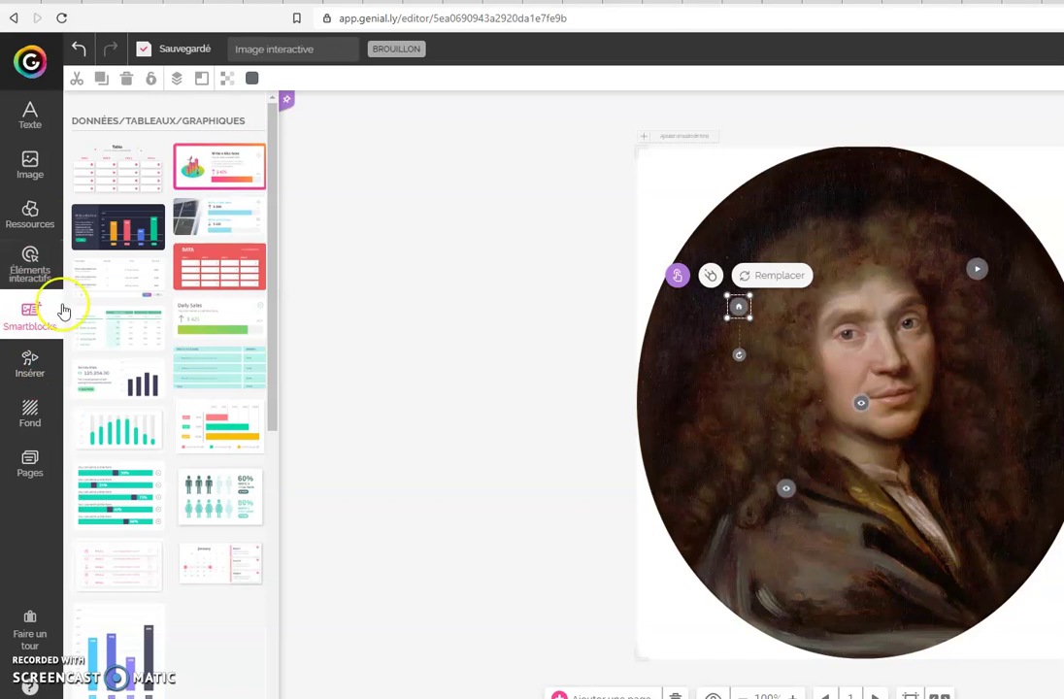
Step: Record an audio clip with the microphone and place its player over the lower part of the portrait
left_click(28, 379)
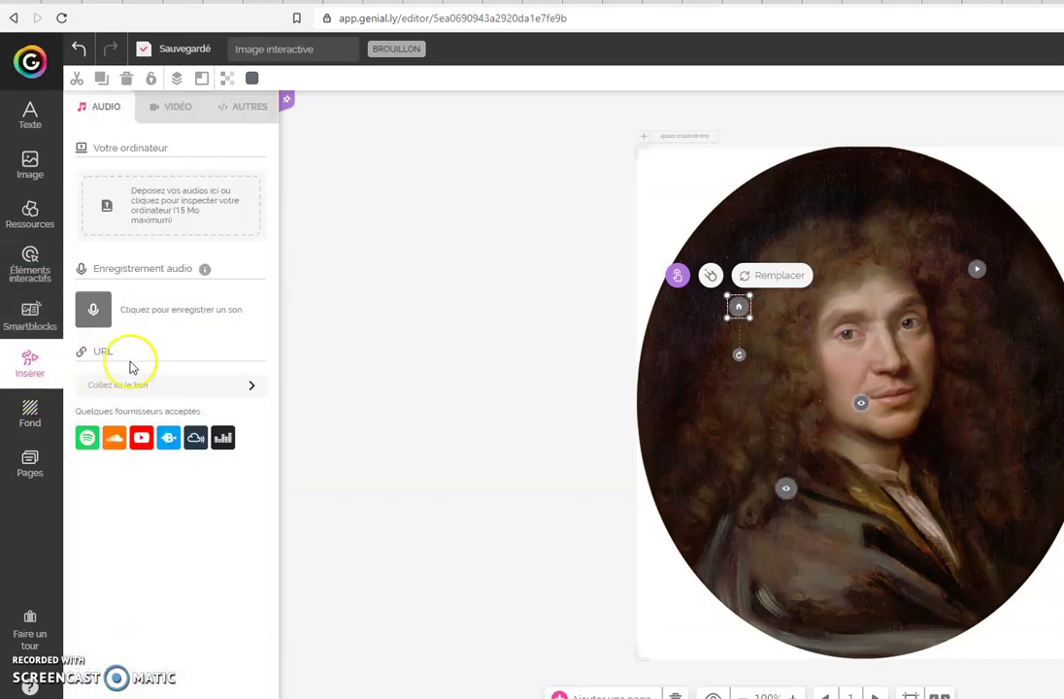
left_click(142, 312)
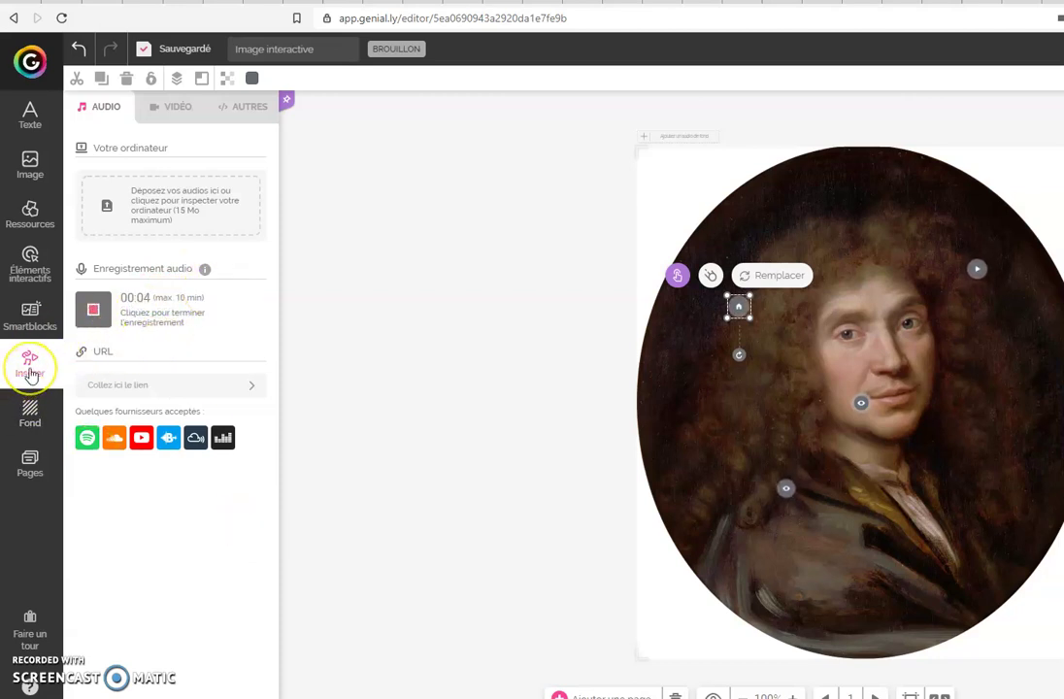
left_click(119, 385)
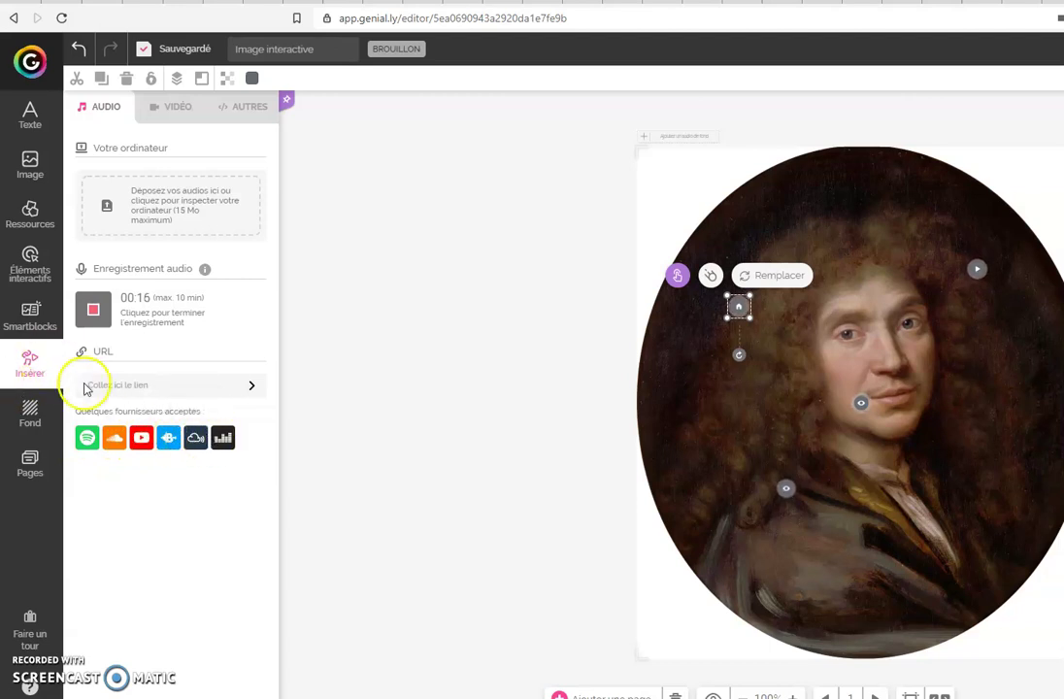
left_click(94, 309)
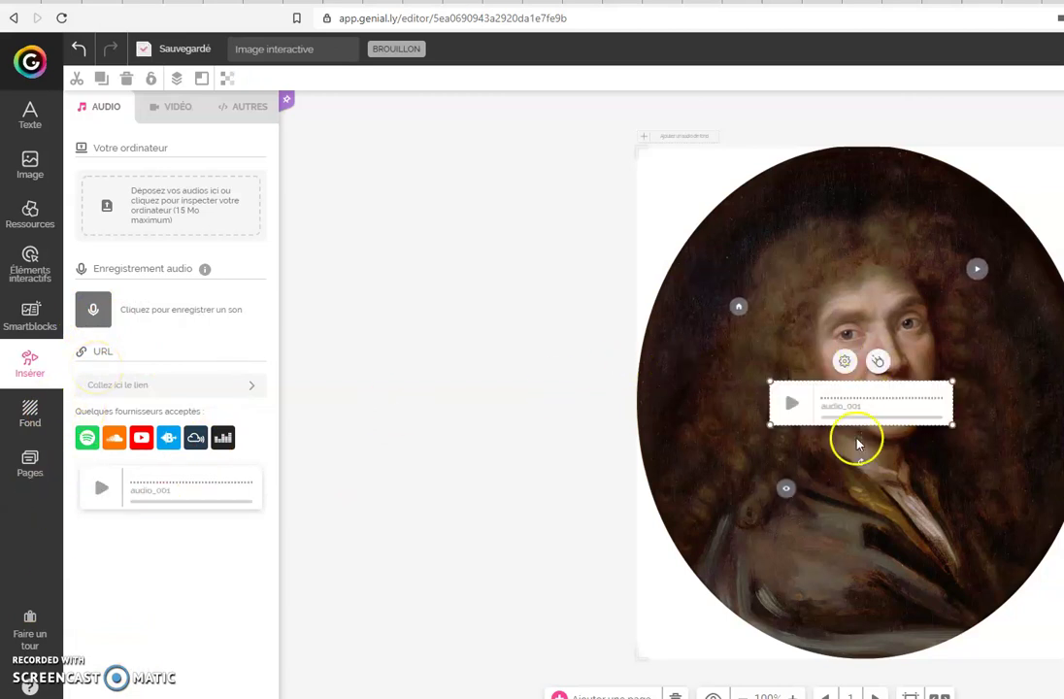
left_click_drag(859, 408, 840, 574)
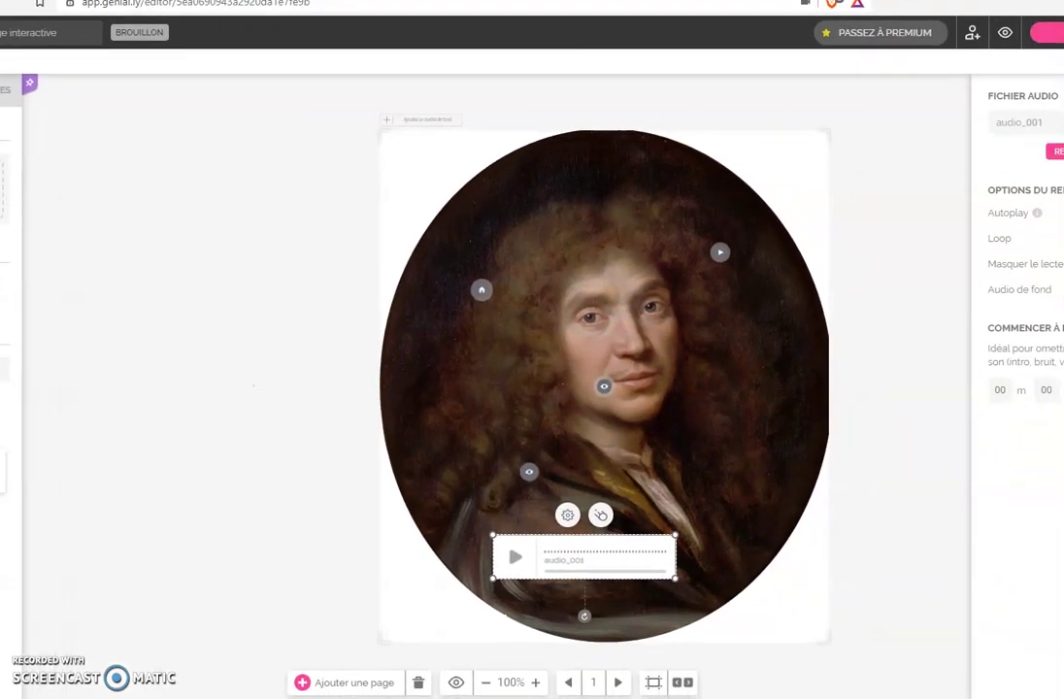
Step: Preview the interactive image and play the recorded audio clip to check it, closing the preview when done
left_click(457, 684)
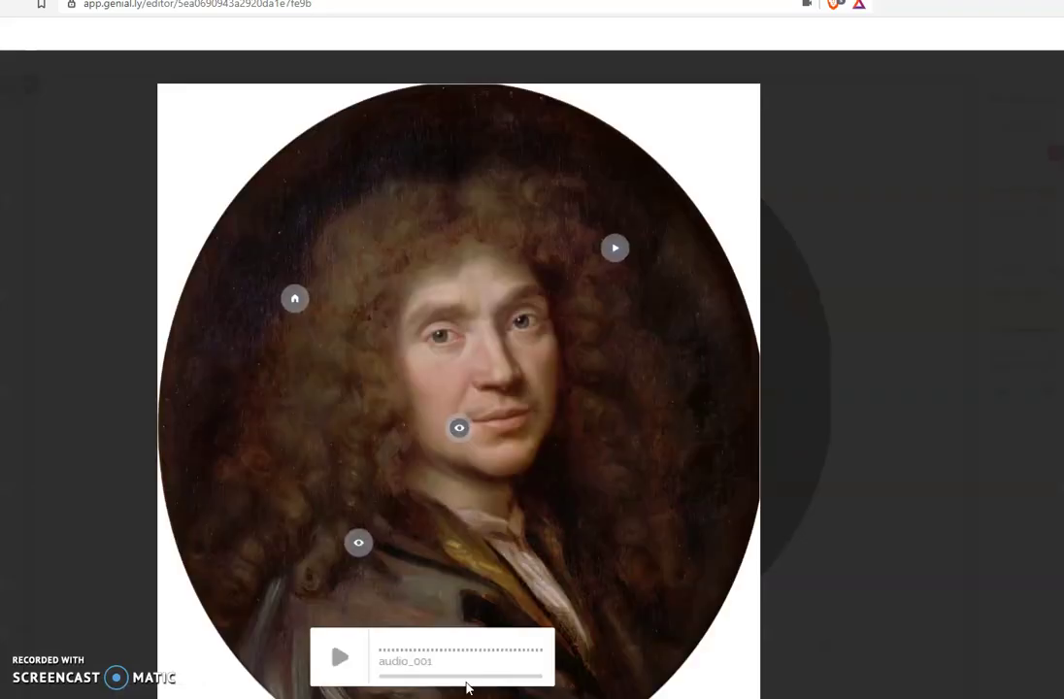
left_click(339, 656)
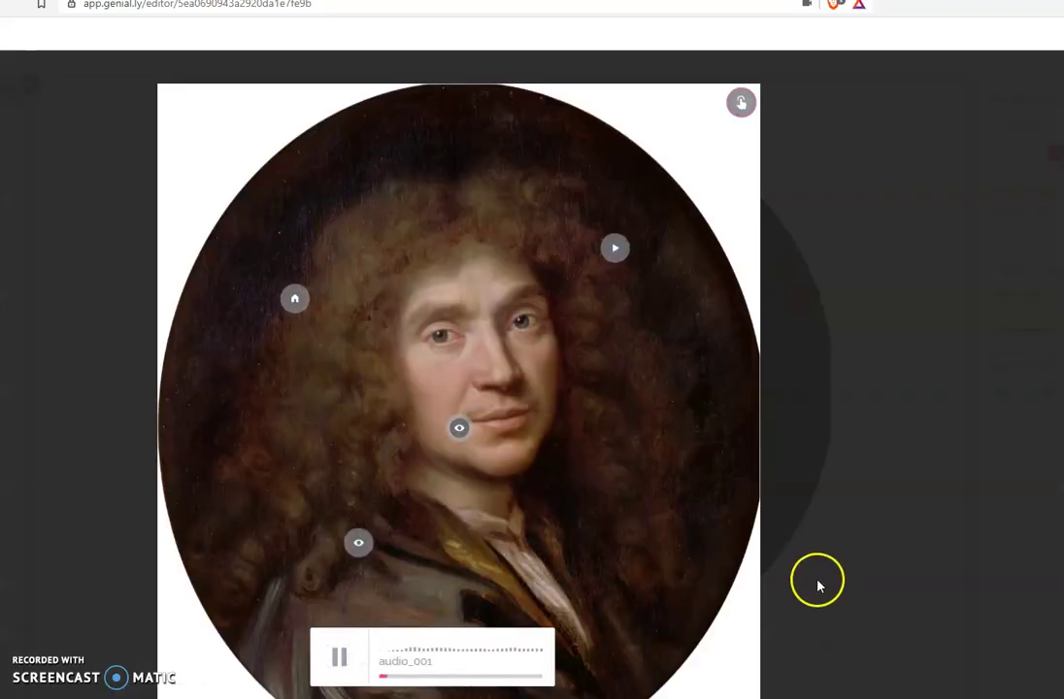
left_click(341, 661)
left_click(927, 219)
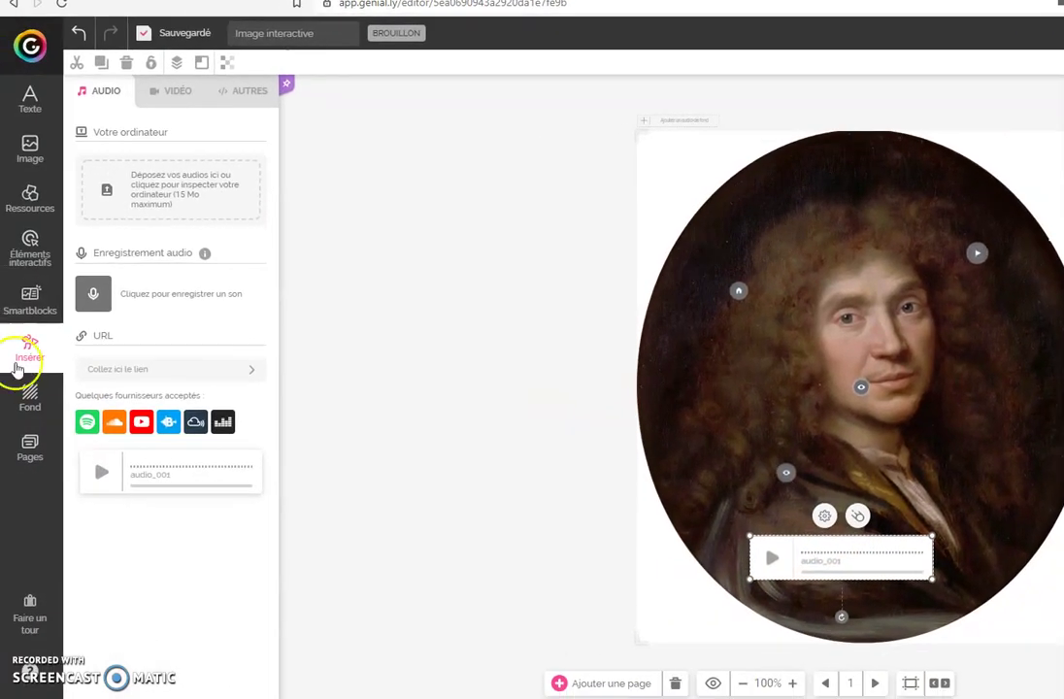
Step: Add a plus-sign interactive button to the portrait page
left_click(29, 247)
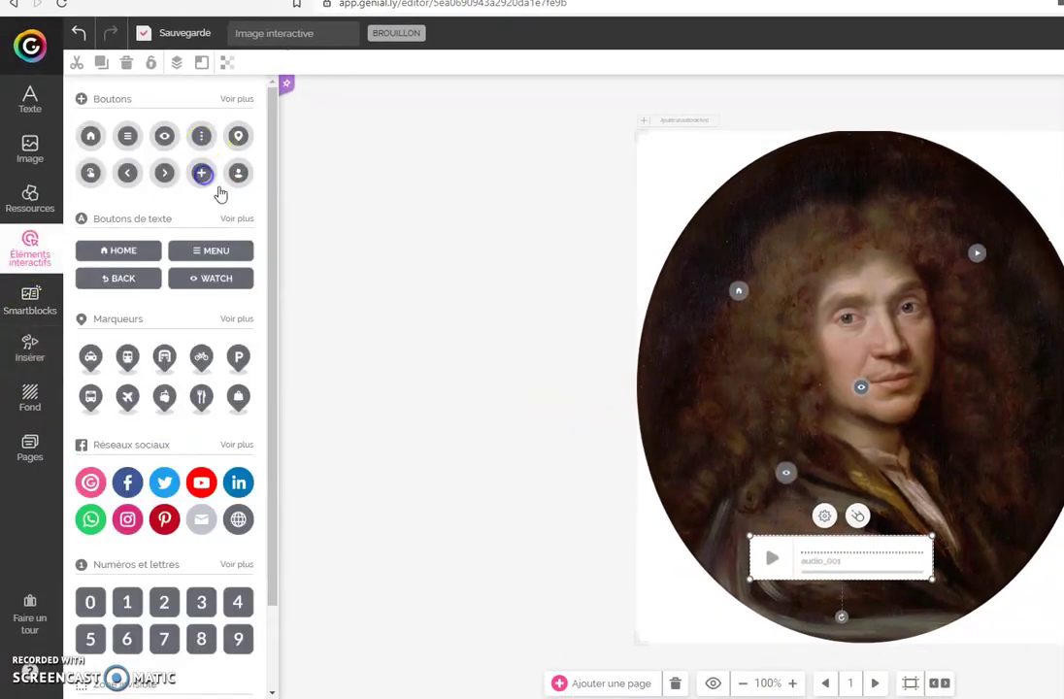
left_click(202, 177)
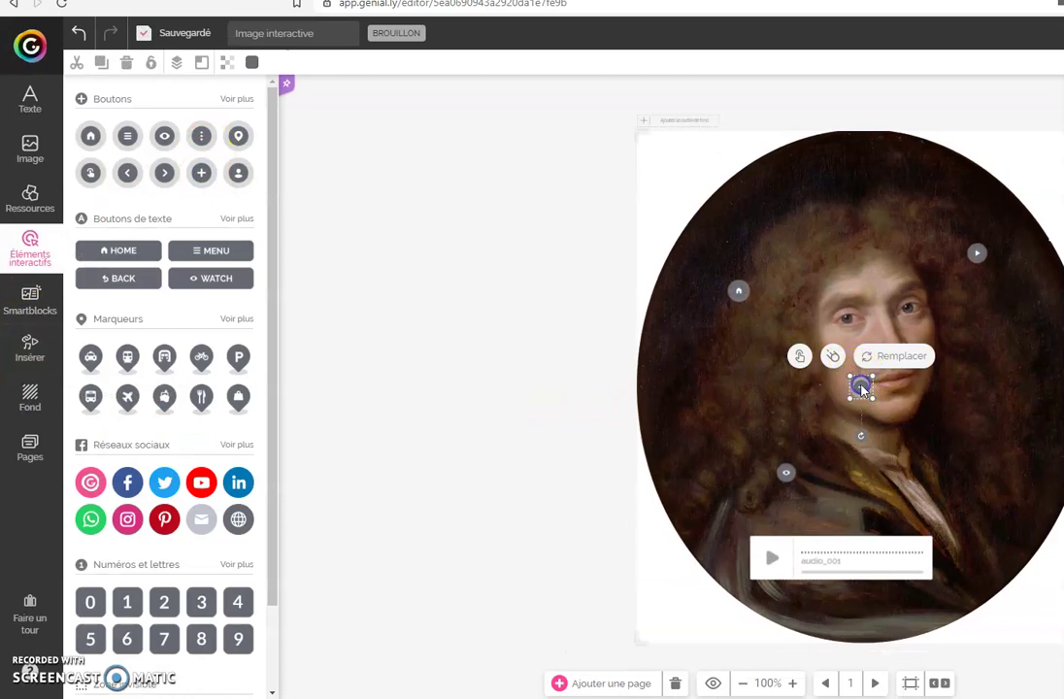
left_click(799, 355)
left_click(659, 334)
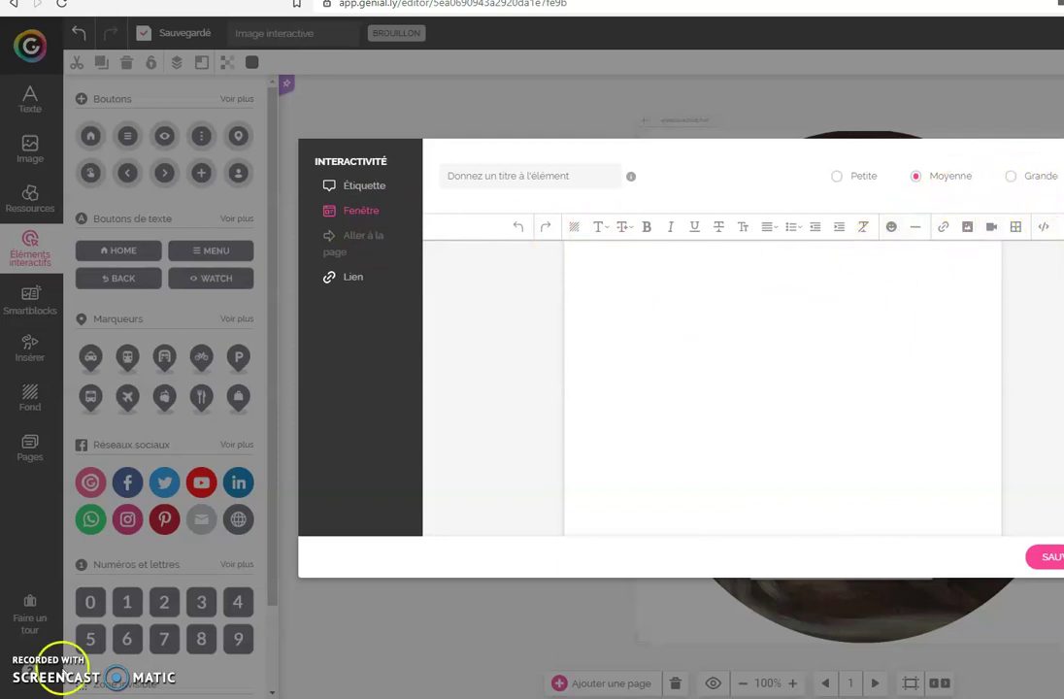
key("Escape")
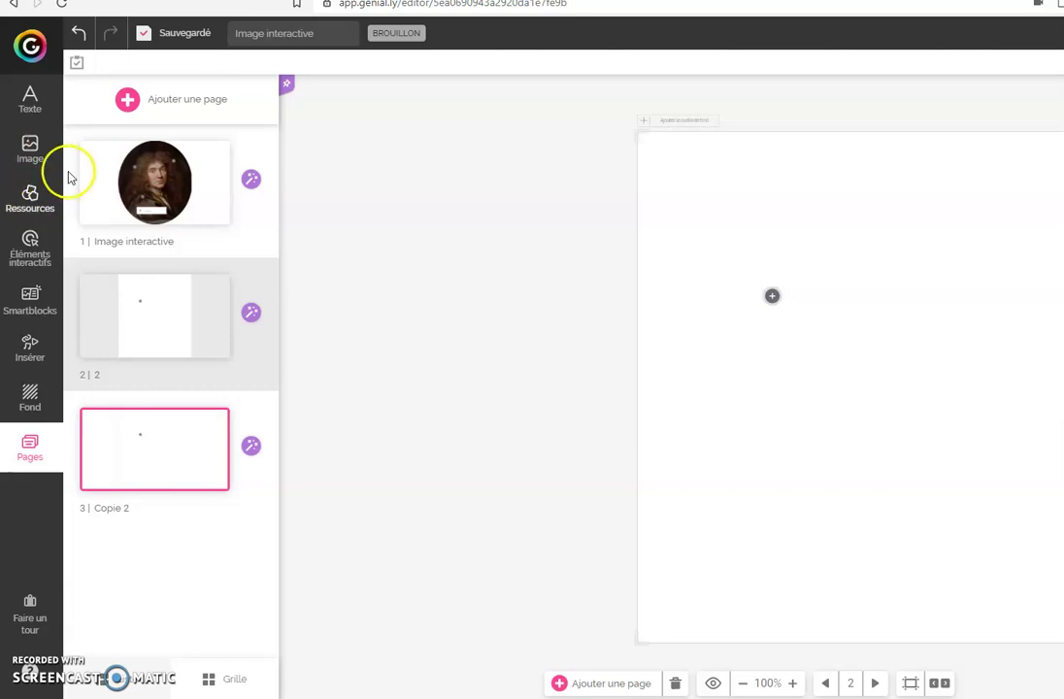
Step: Go back to page 1 with the portrait and leave the editor for the Genially home page
left_click(191, 183)
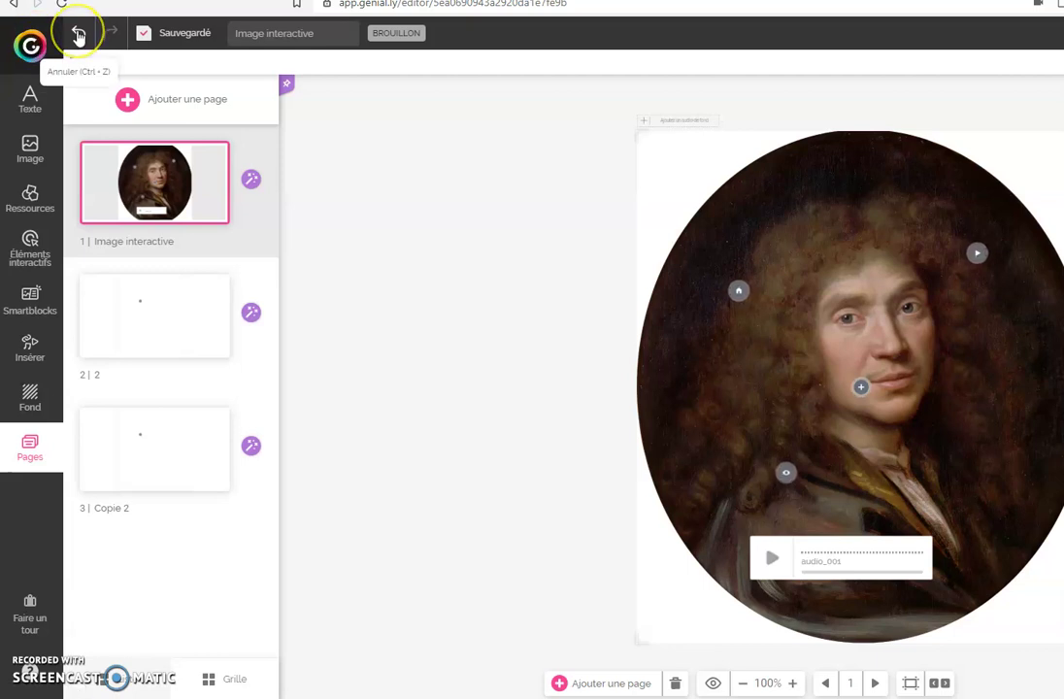
left_click(30, 45)
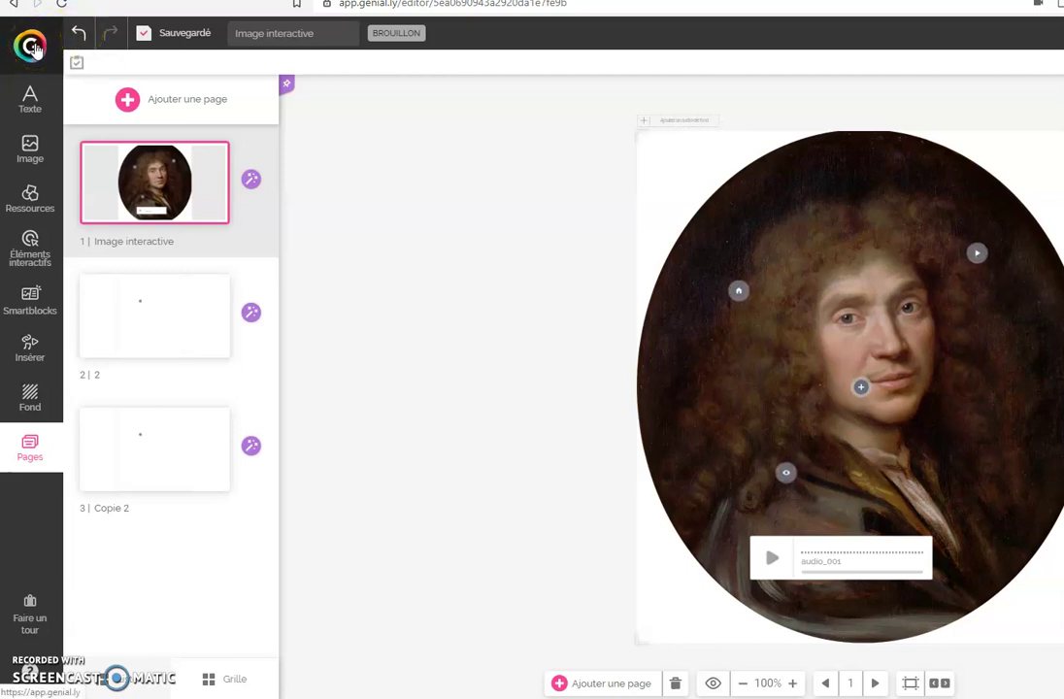
Step: Return to the dashboard and start creating a new Genially of the interactive image type
left_click(36, 47)
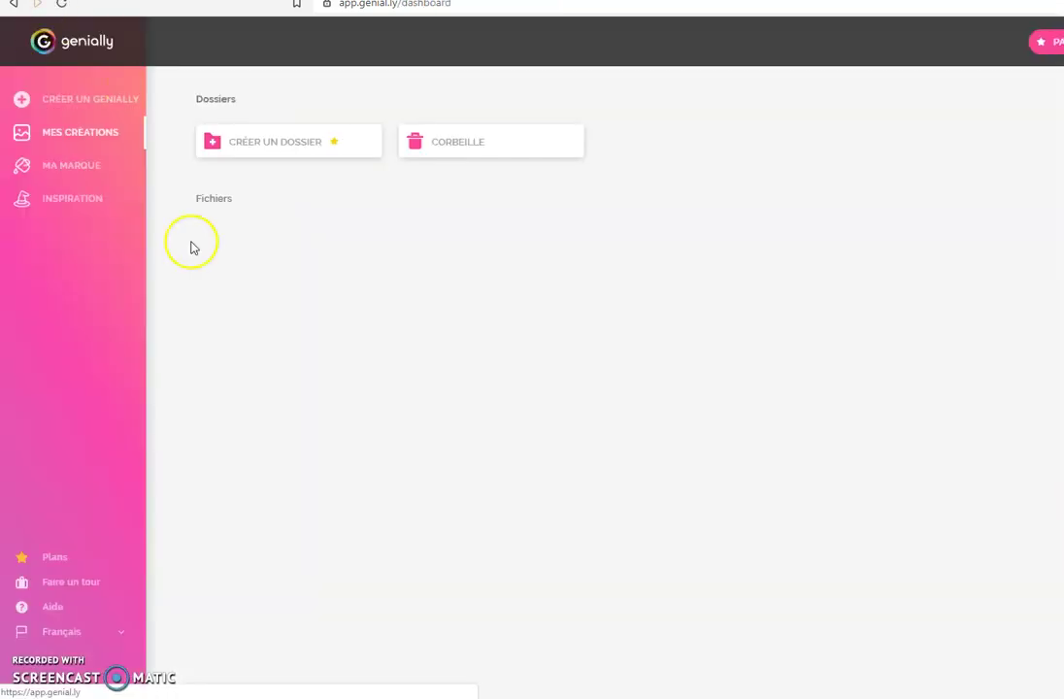
left_click(288, 378)
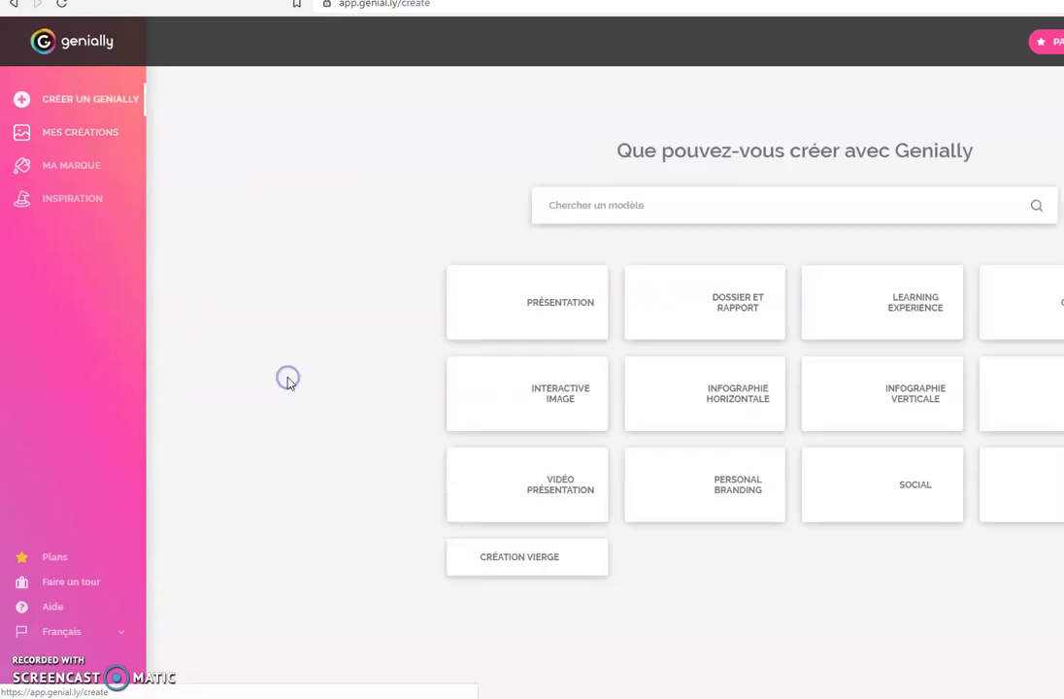
left_click(545, 408)
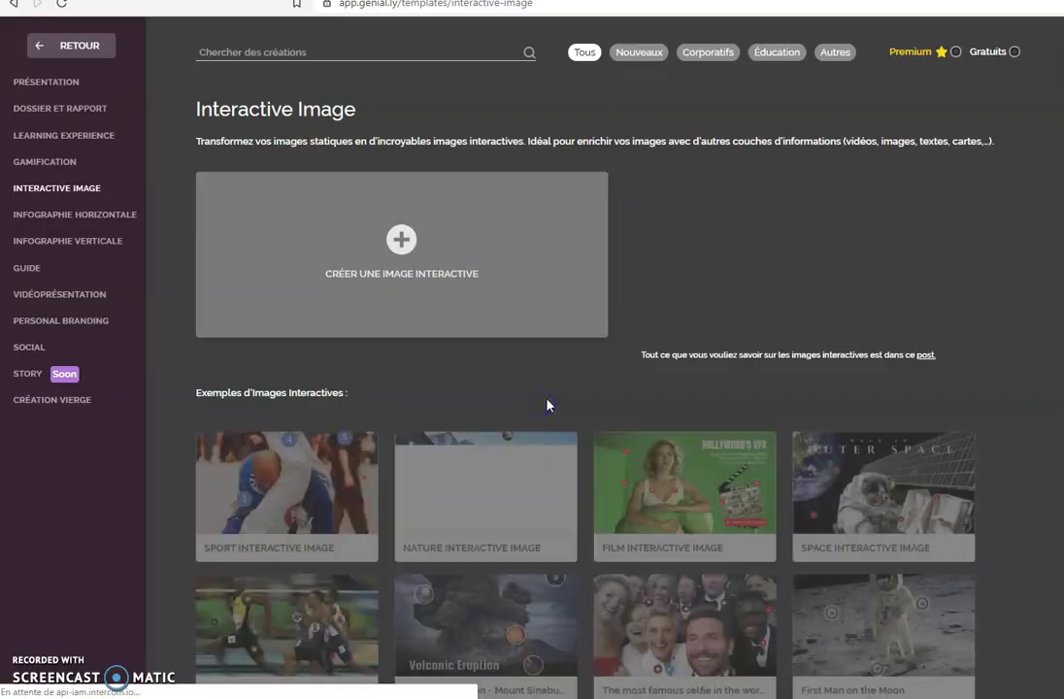
left_click(401, 240)
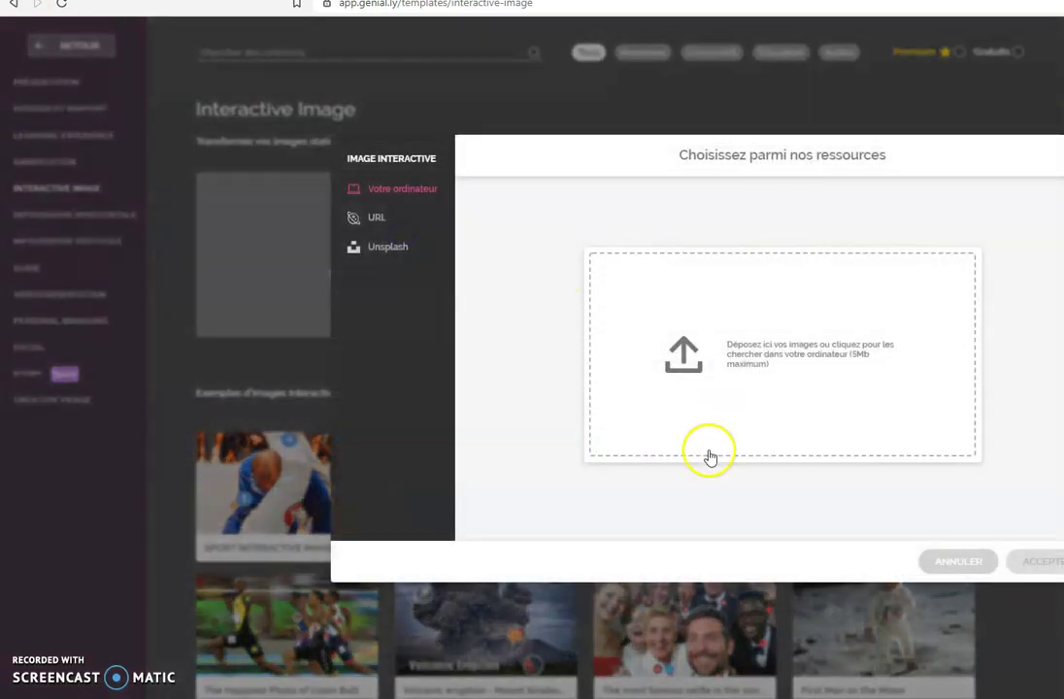
Step: Upload the Pierre Mignard portrait JPG from the computer as the new interactive image and accept the proposed crop
left_click(699, 361)
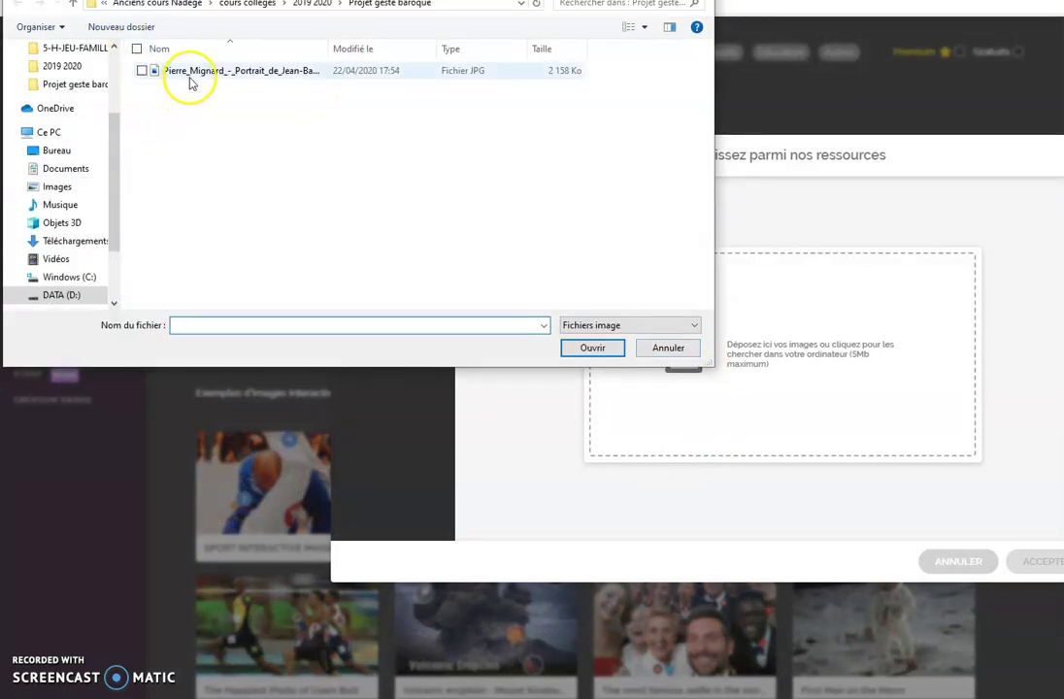
left_click(170, 72)
left_click(616, 350)
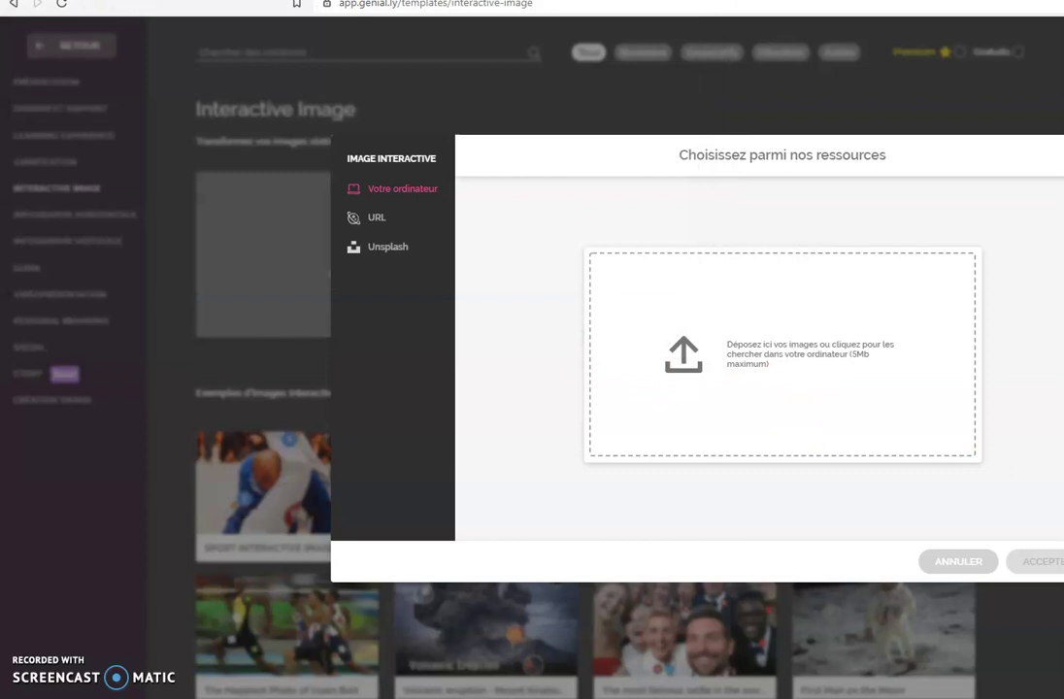
left_click(518, 362)
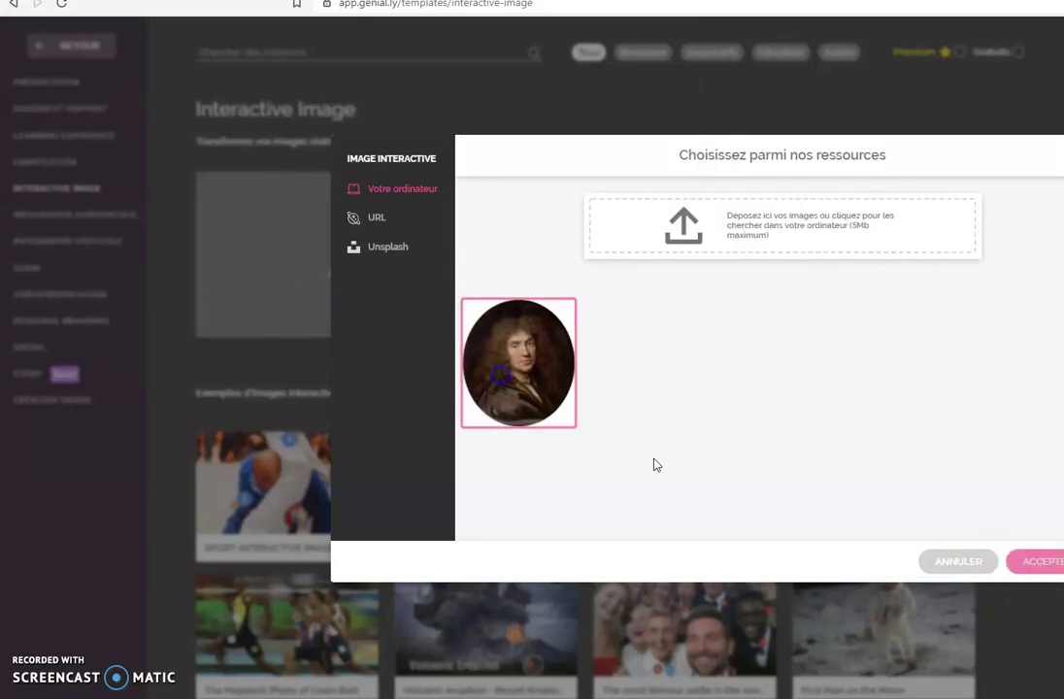
left_click(1043, 563)
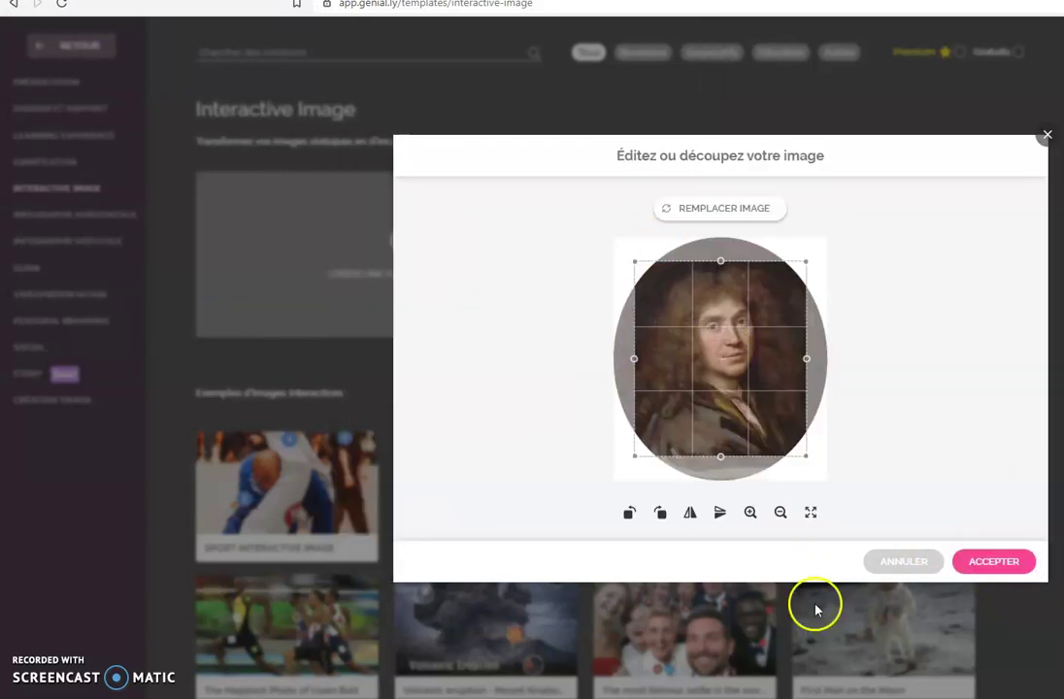
left_click(987, 561)
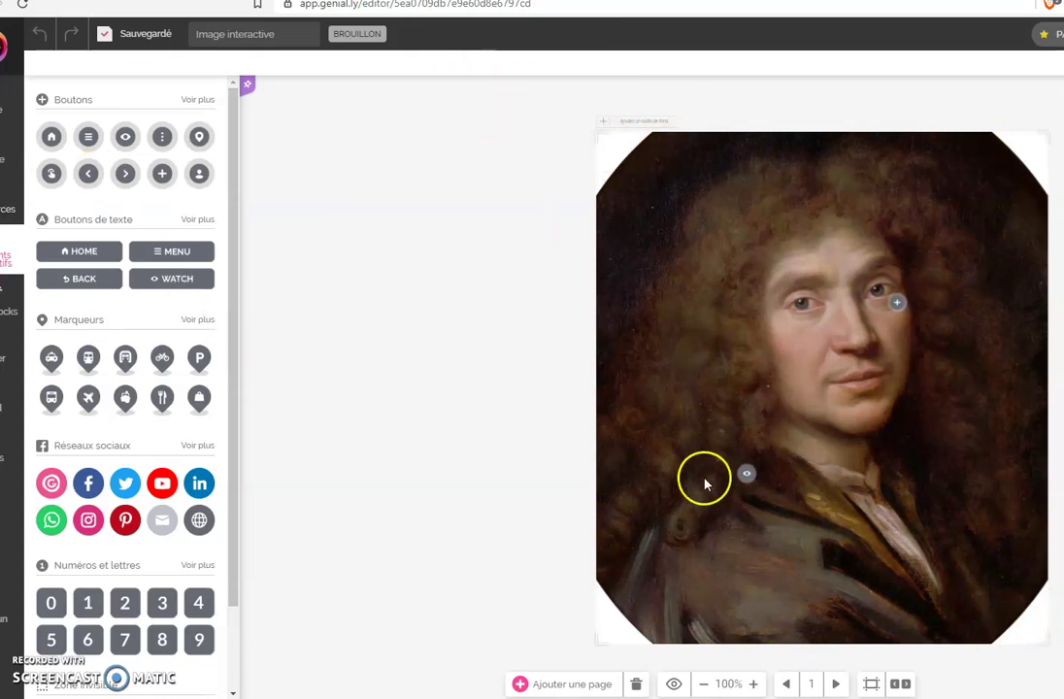
left_click(746, 473)
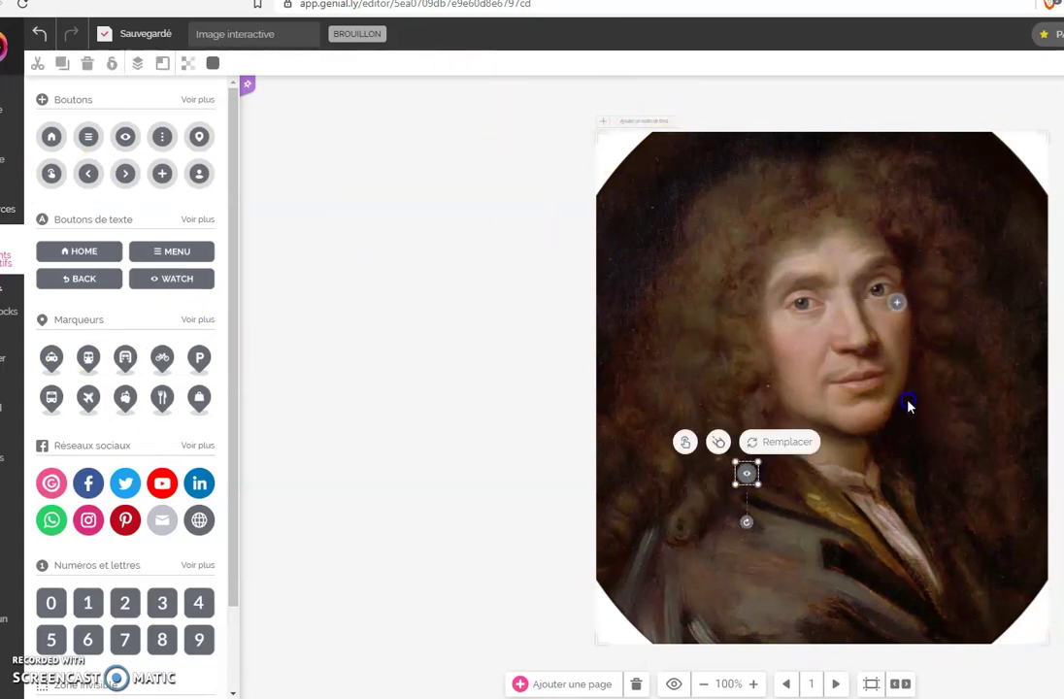
left_click(386, 370)
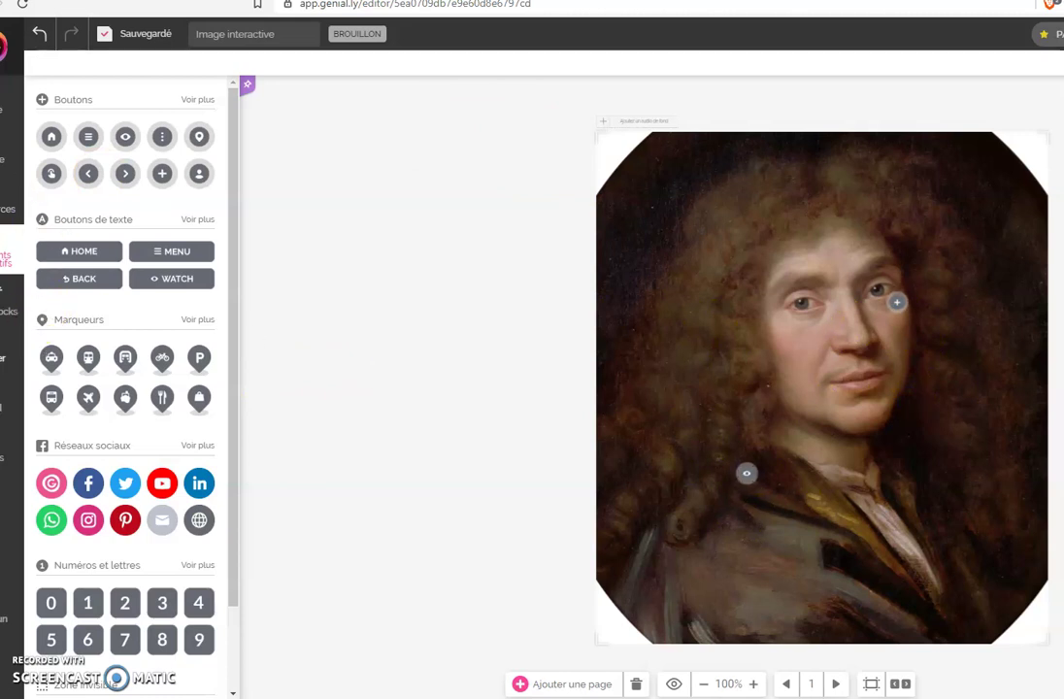
left_click(8, 360)
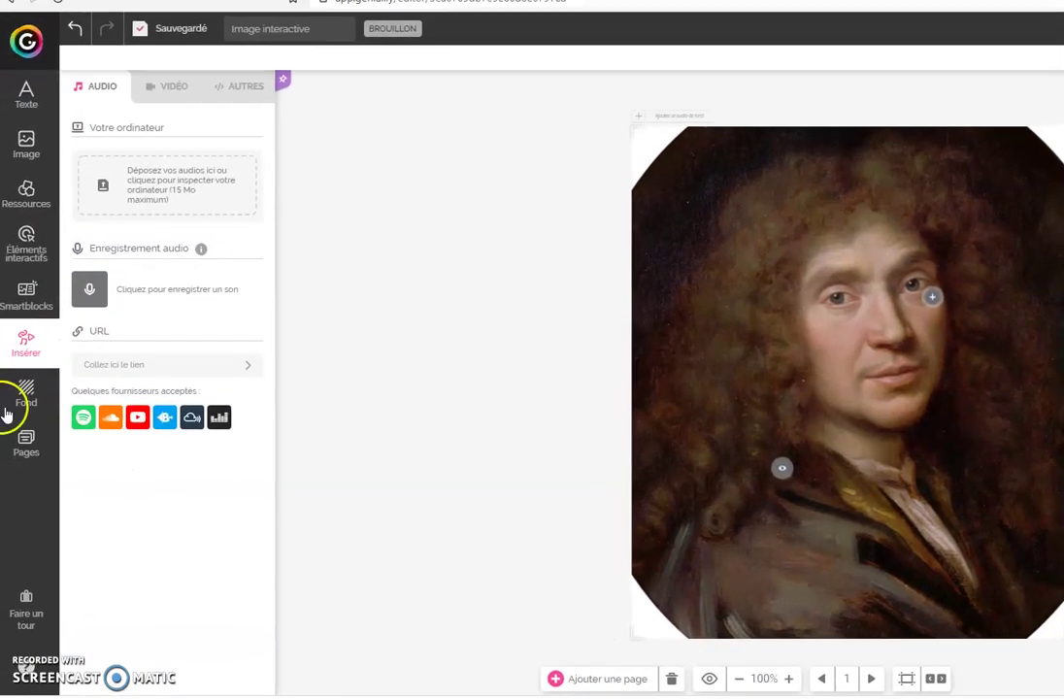
Step: Add the "Image interactive" page from the earlier oval portrait creation in Mes créations as a second page
left_click(1, 443)
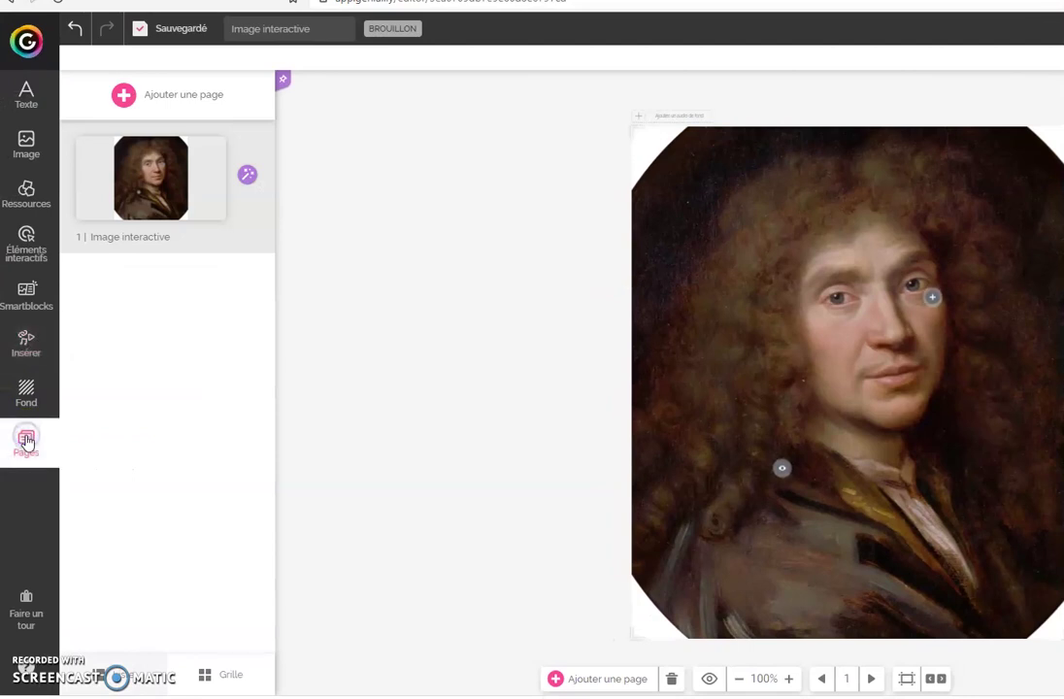
left_click(175, 97)
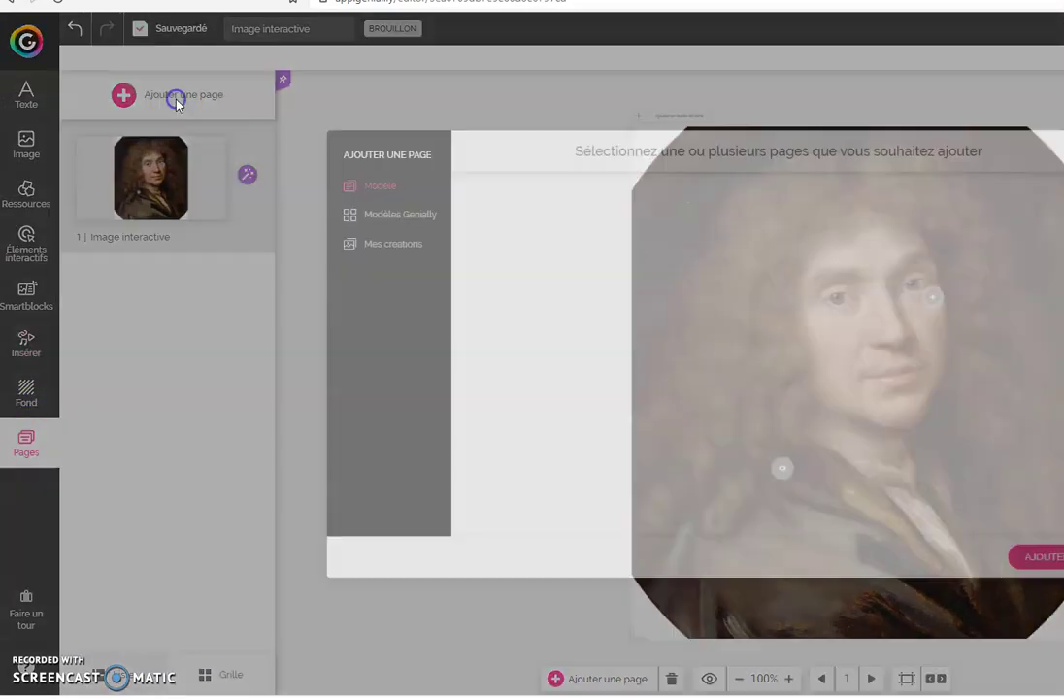
left_click(393, 246)
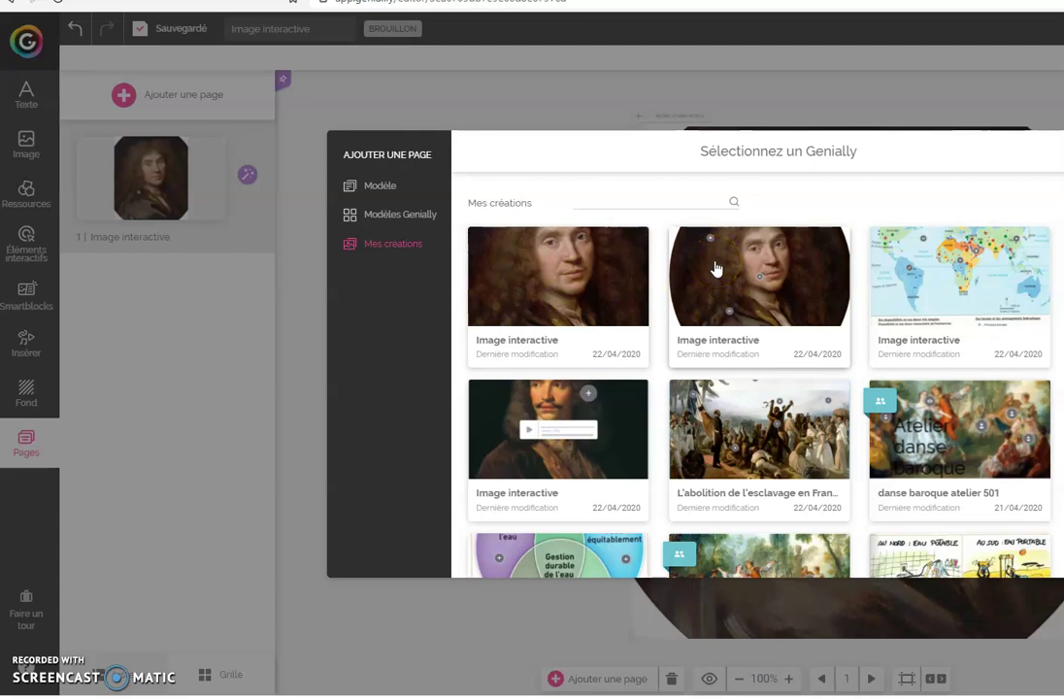
left_click(714, 292)
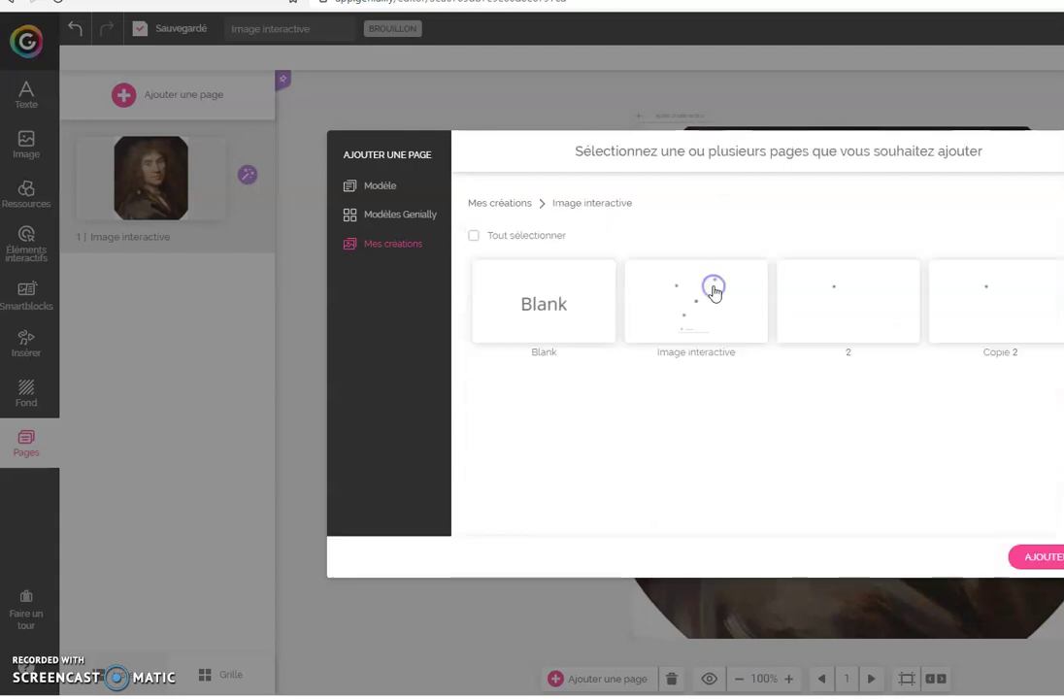
left_click(731, 315)
left_click(1039, 557)
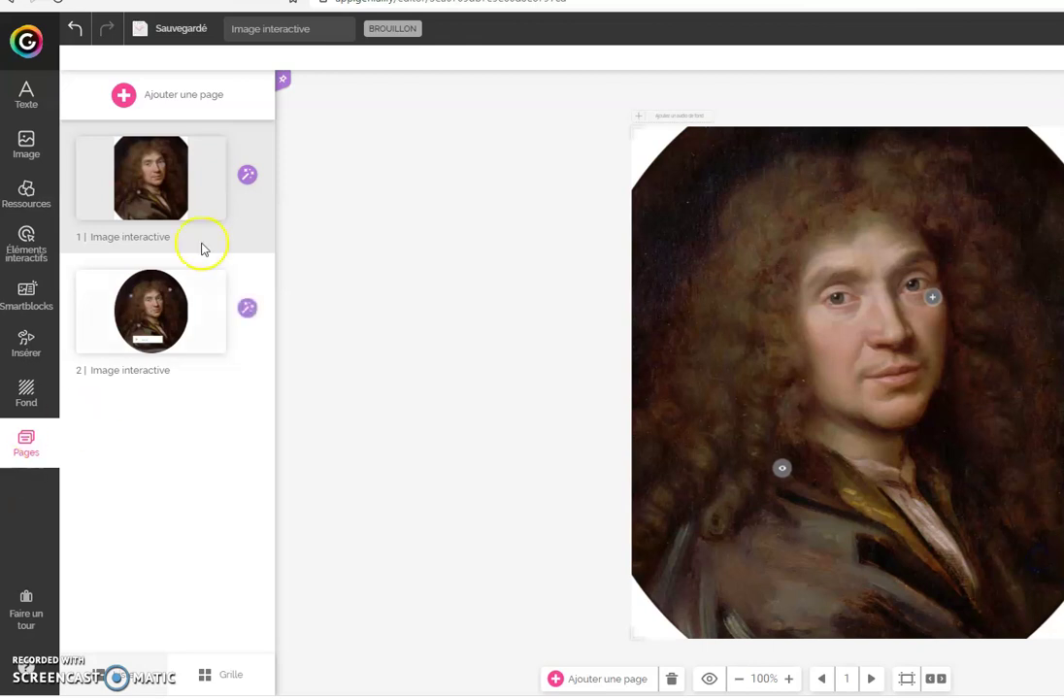
Step: Compare the original portrait page with the imported one by viewing pages 1 and 2 in turn
left_click(156, 185)
left_click(183, 326)
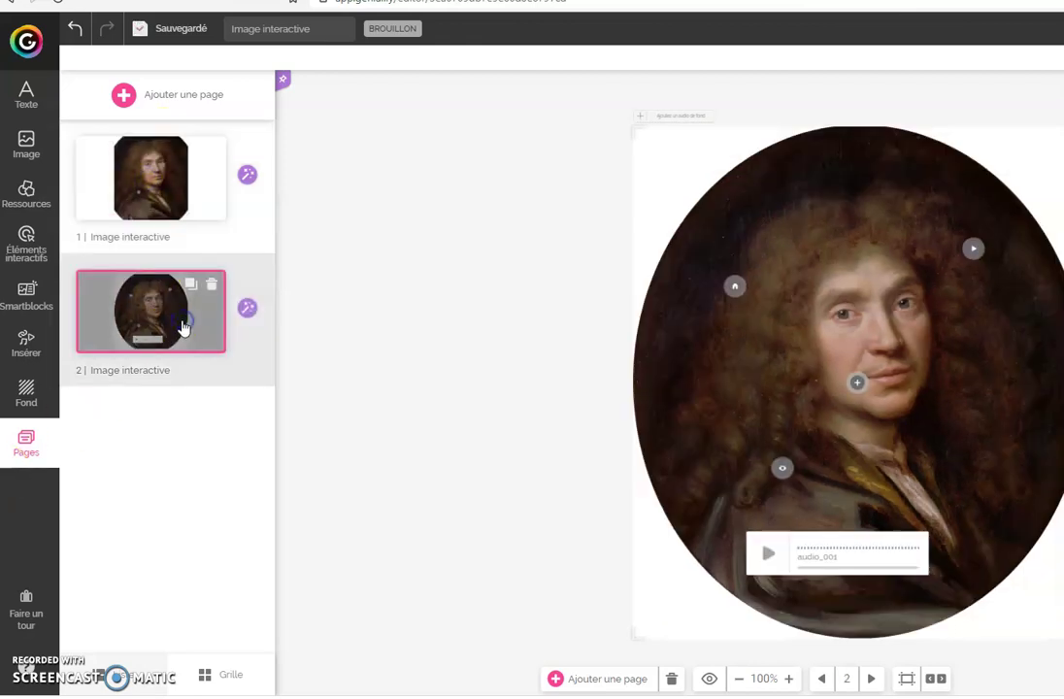
left_click(156, 190)
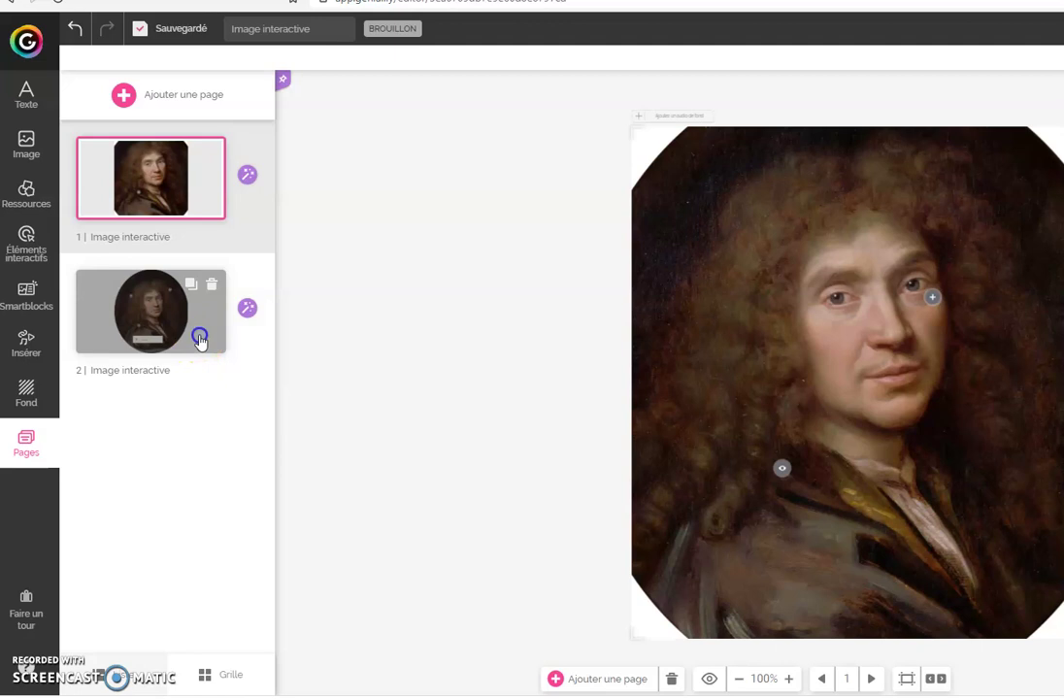
left_click(199, 340)
left_click_drag(213, 372, 197, 203)
Step: Open the existing creation "L'abolition de l'esclavage" from the dashboard and examine how its pages 2 to 4 are built
left_click(29, 54)
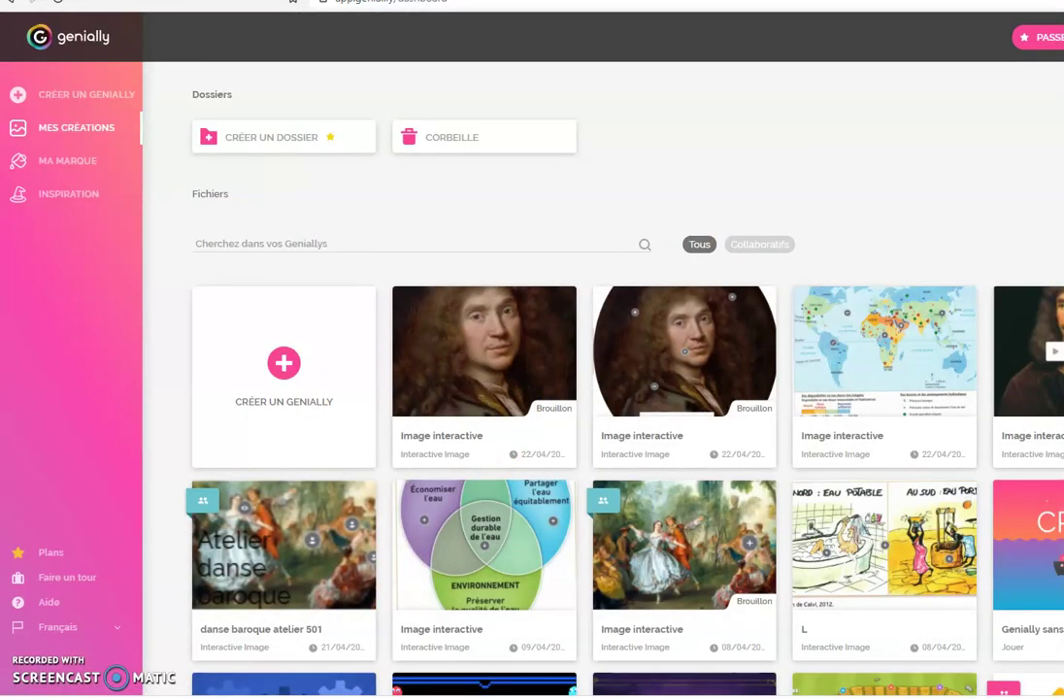
left_click(611, 298)
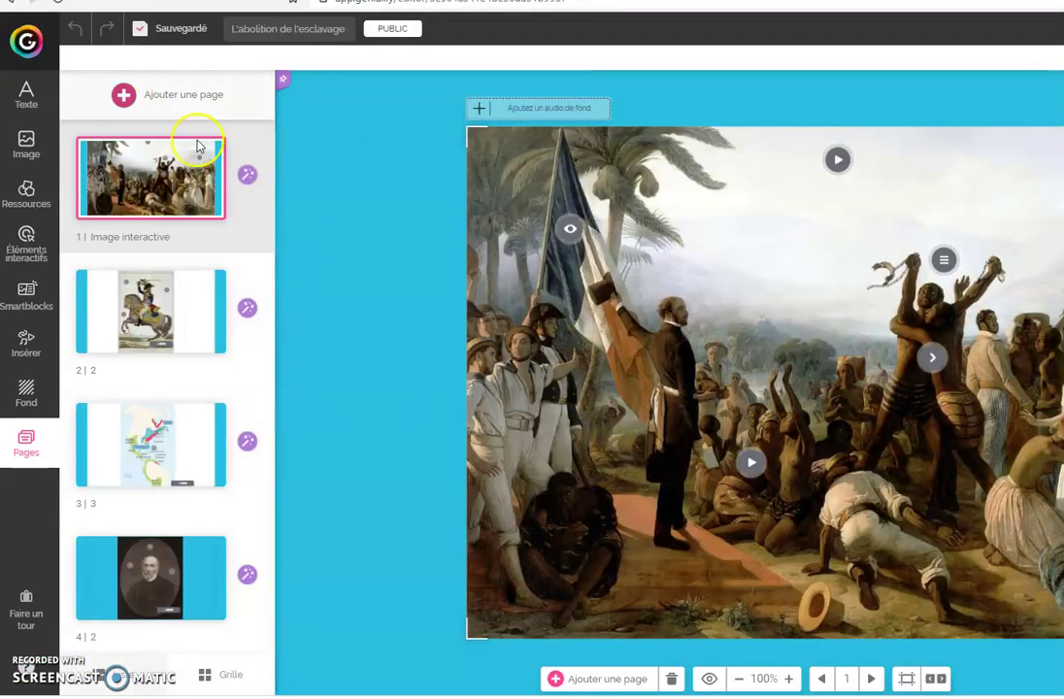
left_click(150, 325)
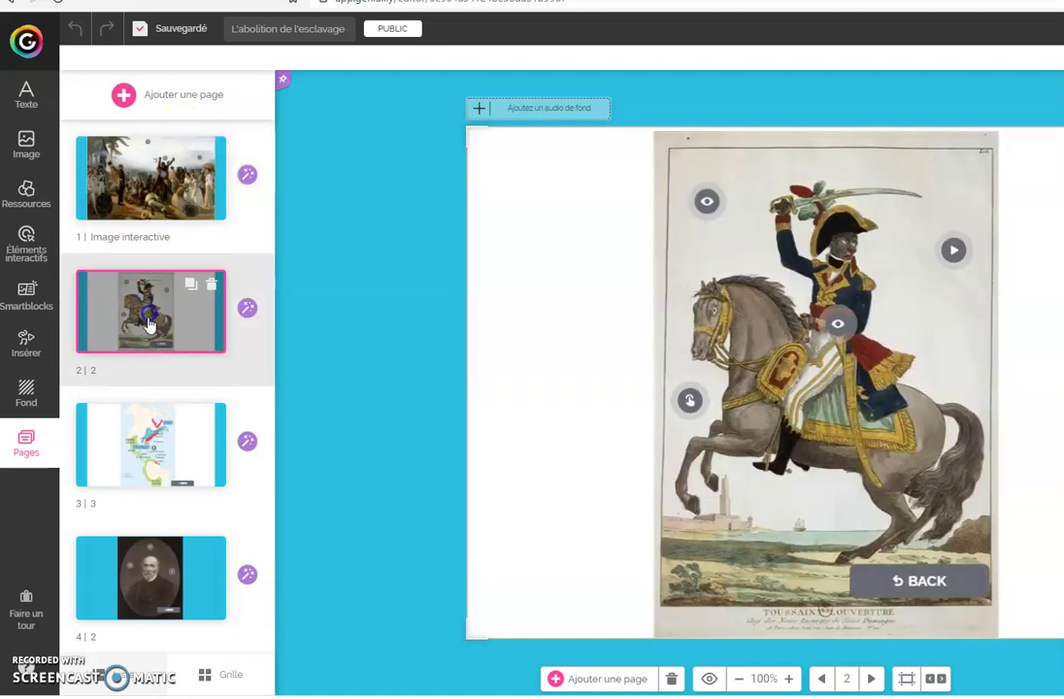
left_click(167, 437)
left_click(185, 576)
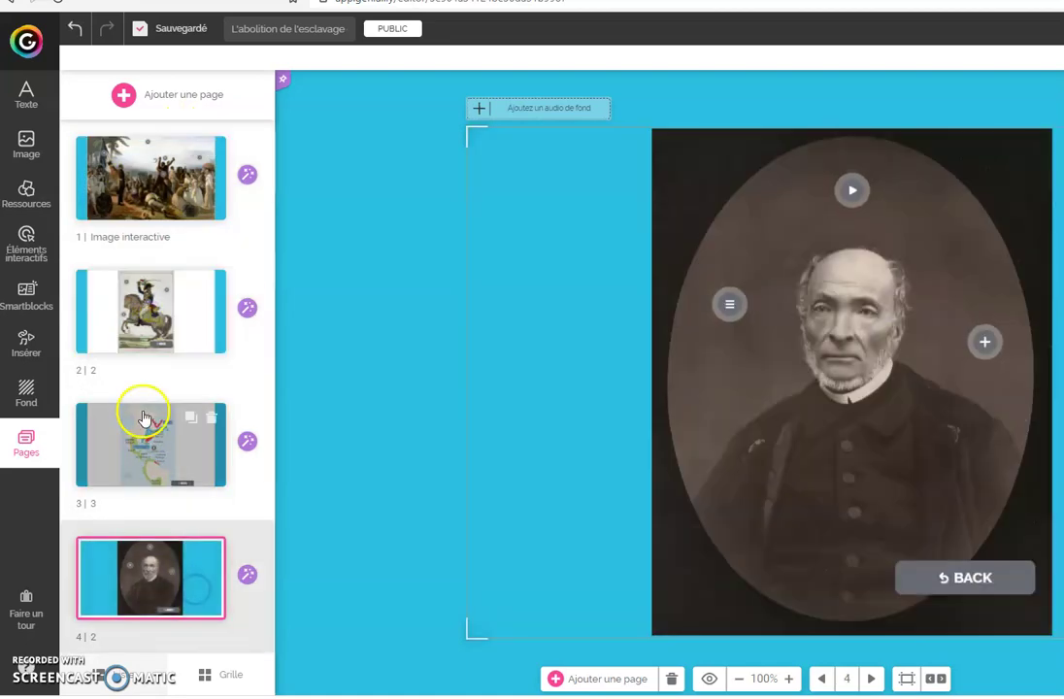
left_click(109, 461)
left_click(107, 306)
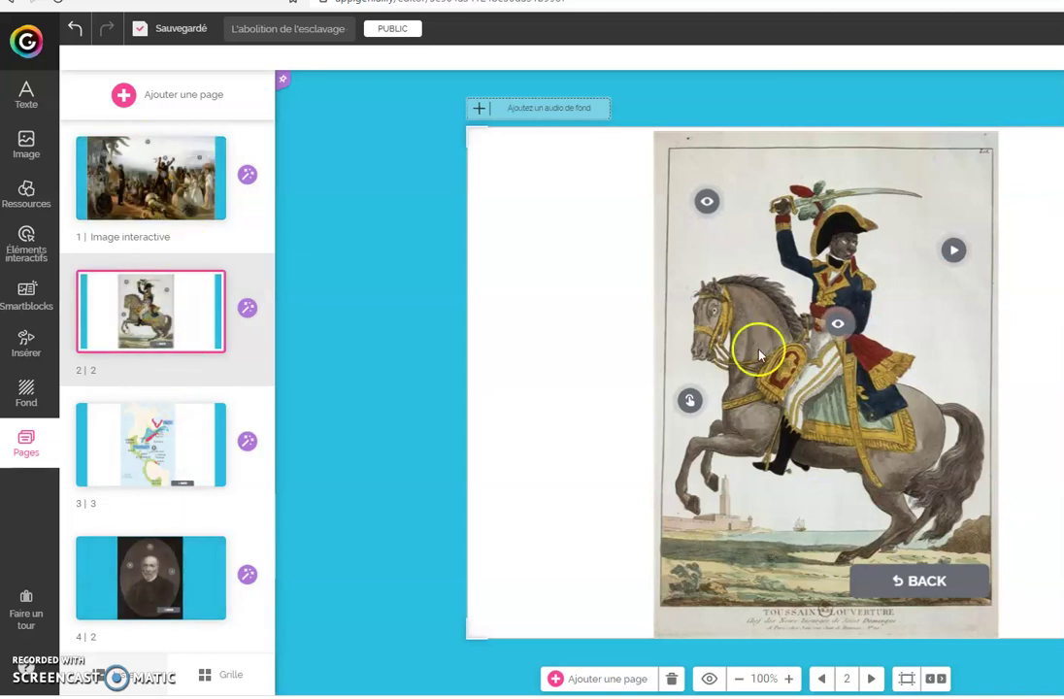
left_click(193, 468)
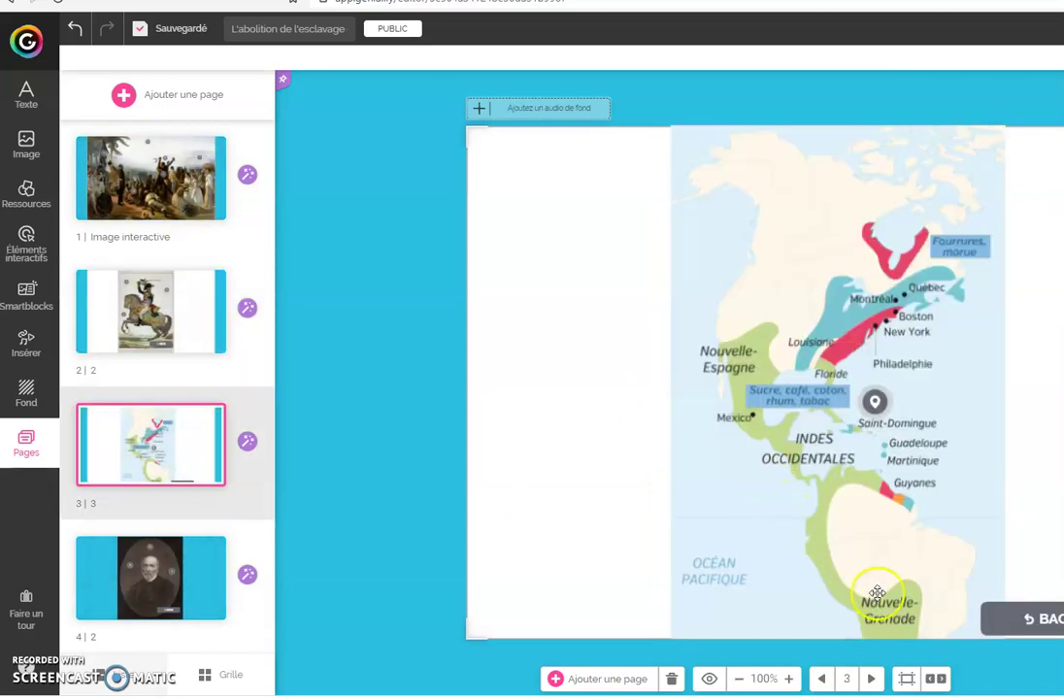
left_click(194, 323)
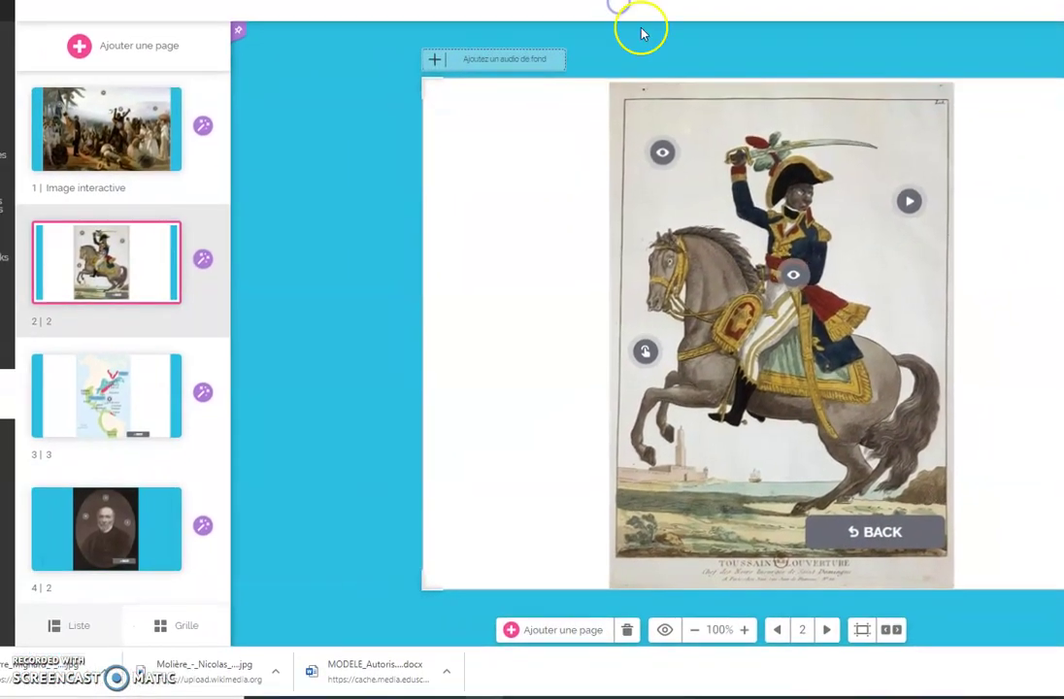
Step: Select the BACK button on page 2 and look up where such text buttons are offered among the interactive elements
left_click(867, 514)
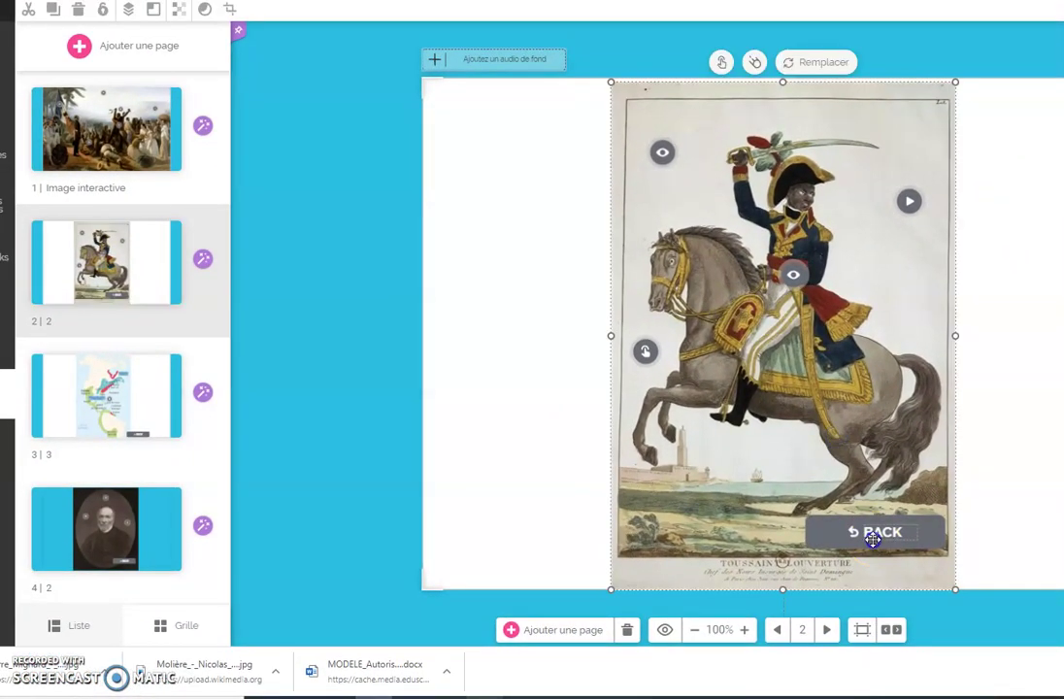
left_click(874, 532)
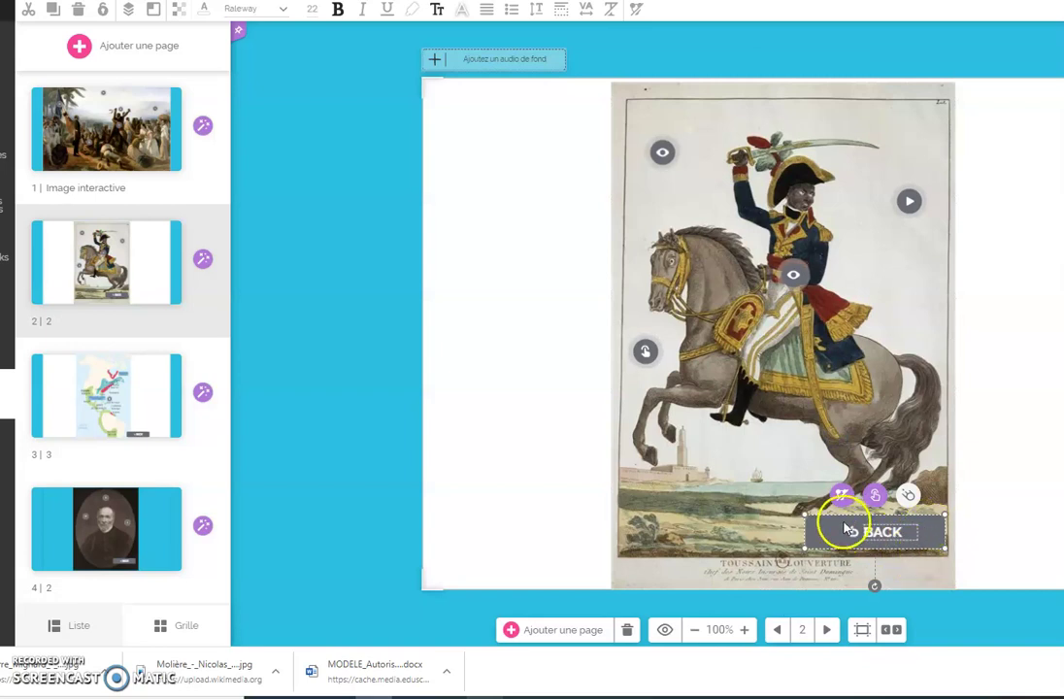
left_click(6, 202)
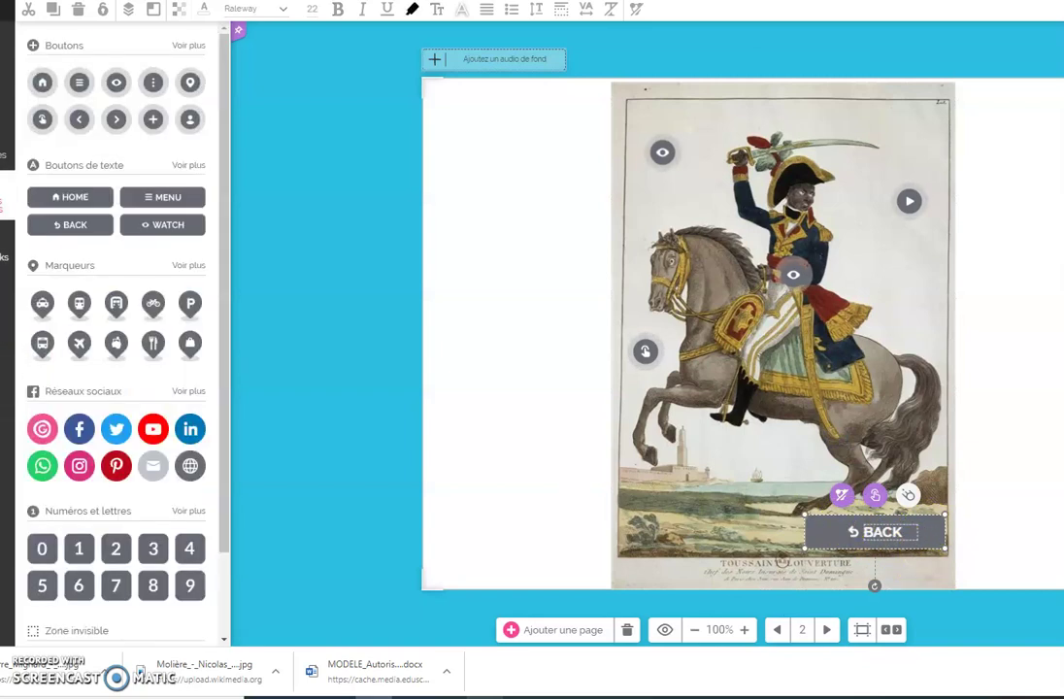
left_click(5, 257)
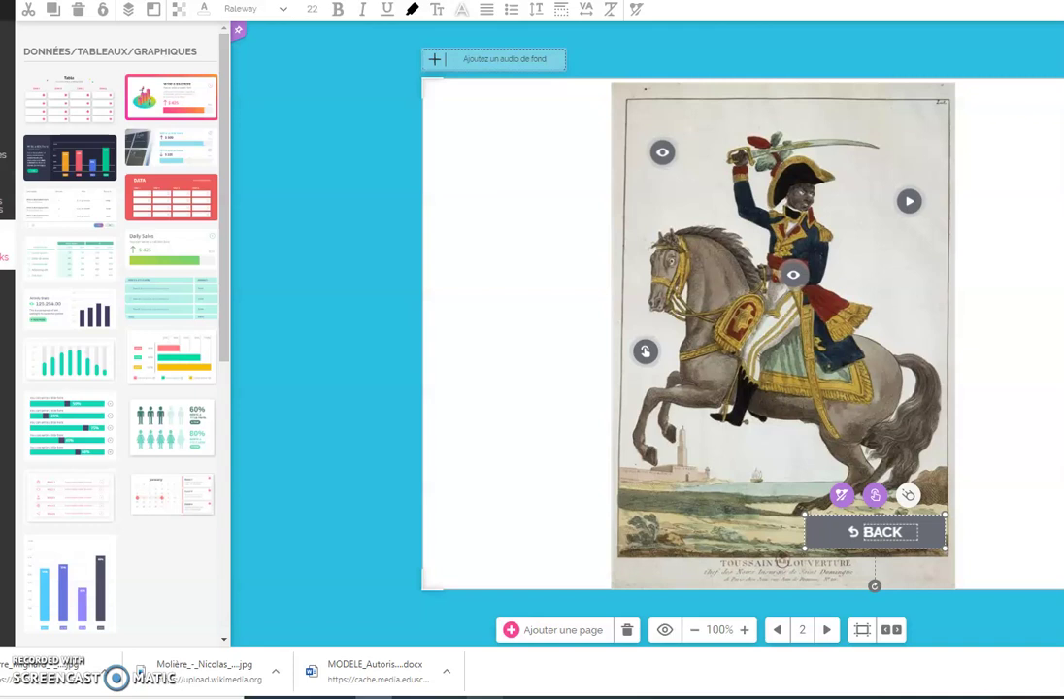
left_click(6, 202)
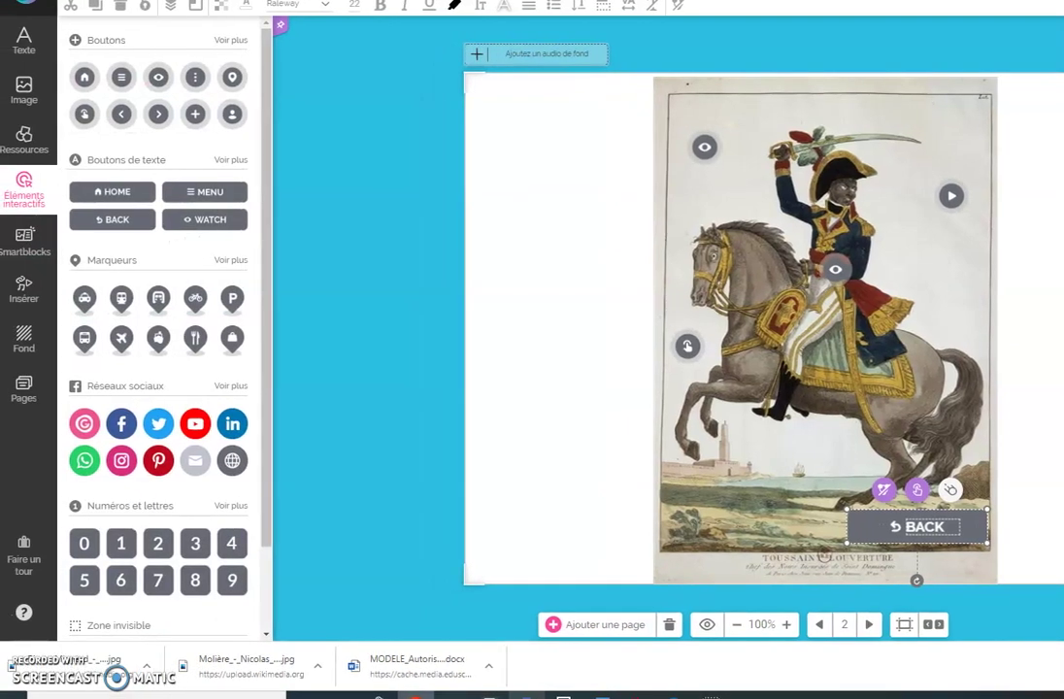
Step: Try to add another BACK text button to page 2 over the lower part of the rider picture
left_click(114, 221)
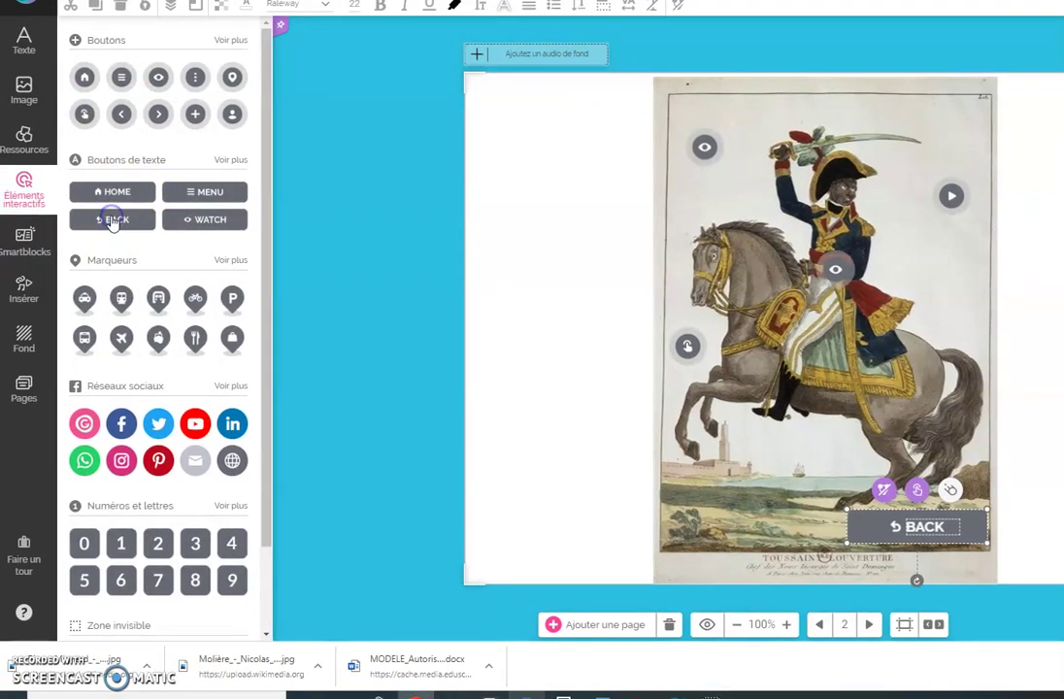
left_click_drag(860, 344, 931, 468)
left_click(937, 427)
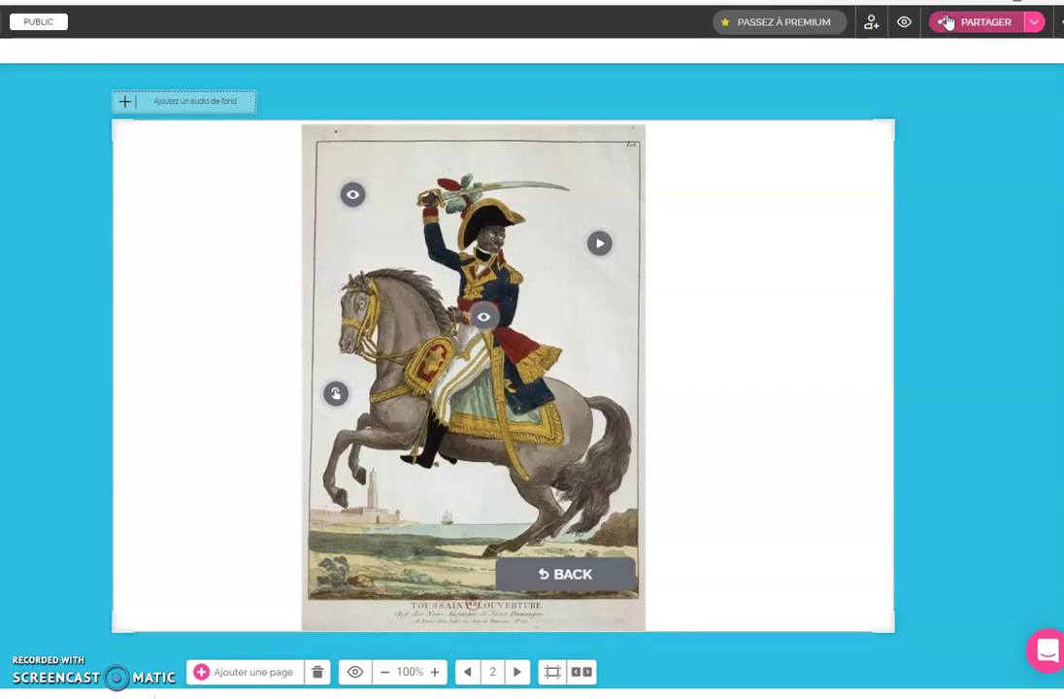
Step: View the collaborator invitation options for this creation and the field for invitees' e-mail addresses, without sending an invitation
left_click(872, 30)
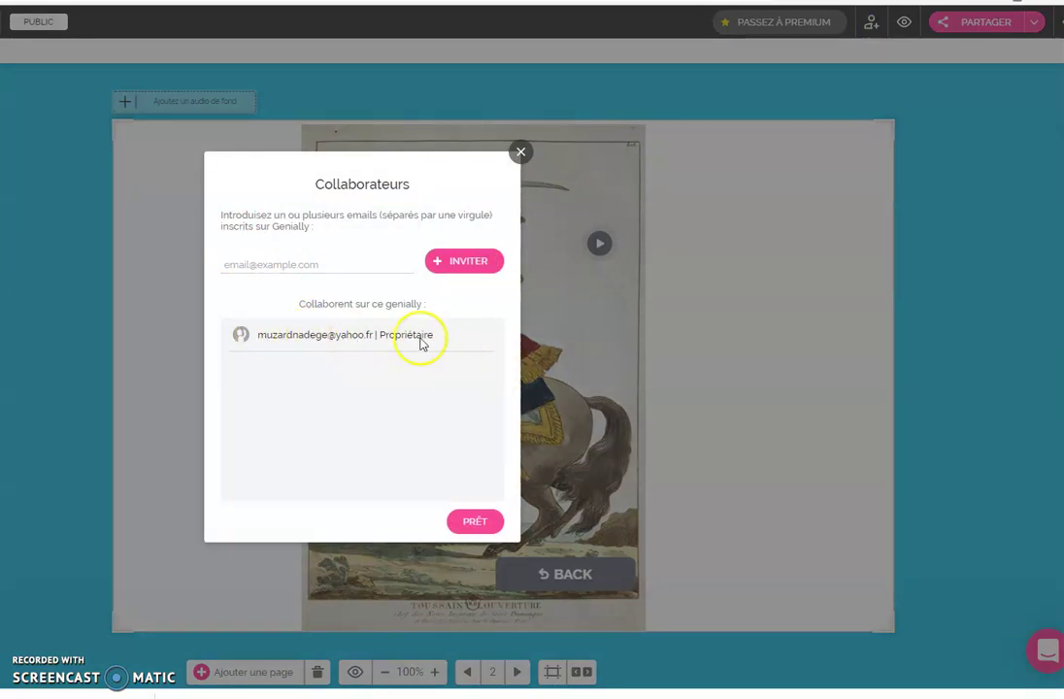
left_click(374, 263)
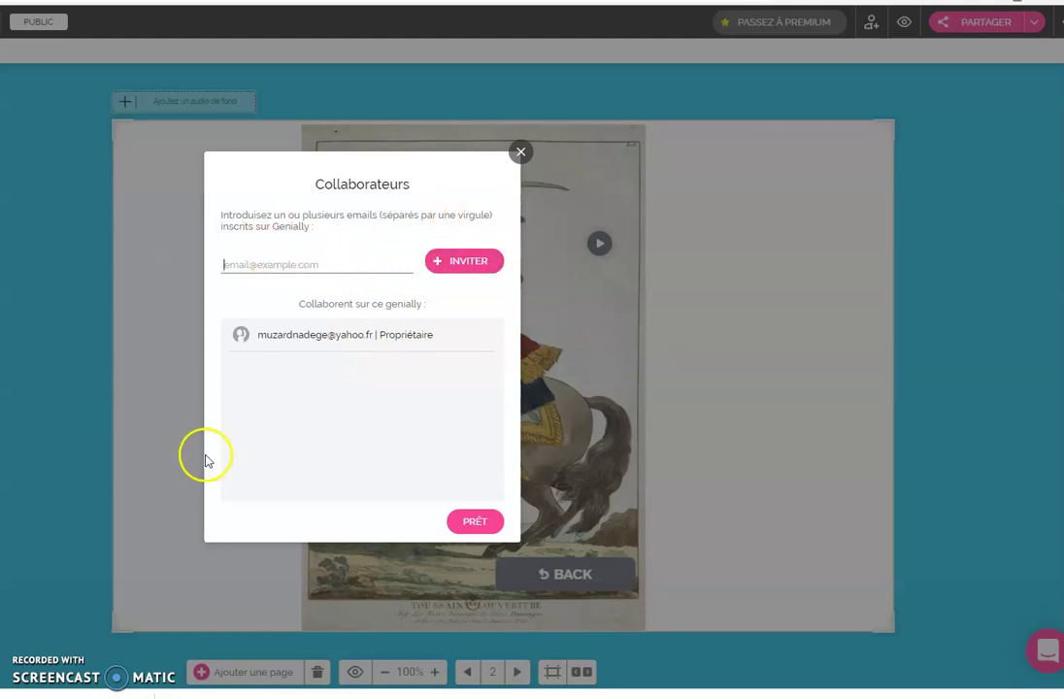
left_click(520, 153)
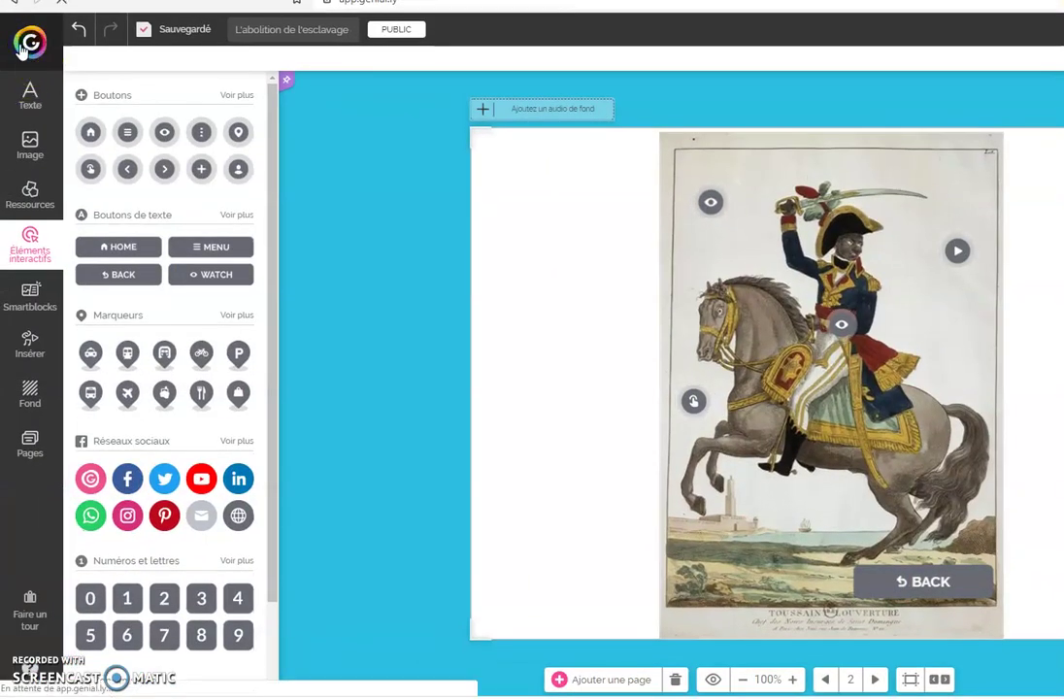
Step: Open the collaborative creation "danse baroque atelier 501" from the dashboard and examine its title text and person buttons
left_click(23, 50)
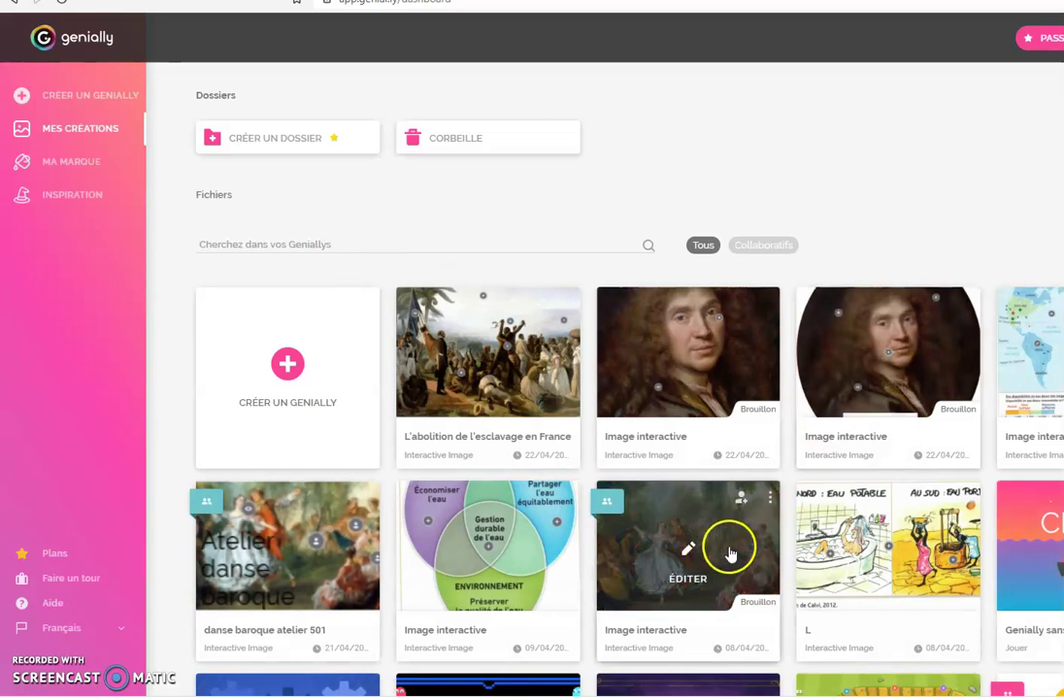
left_click(257, 575)
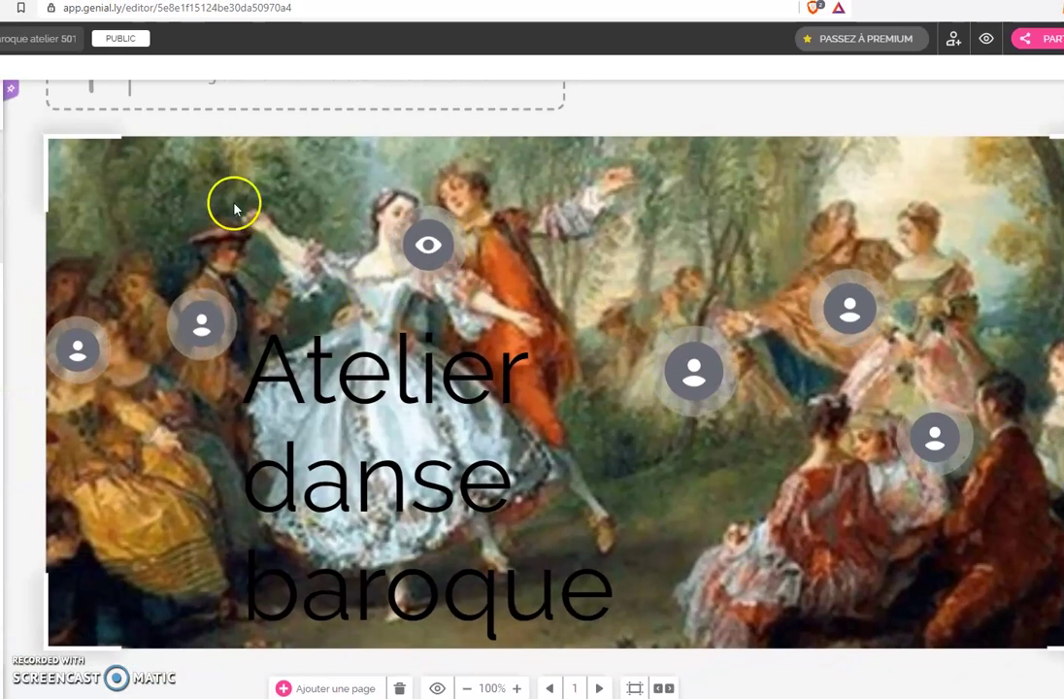
left_click(526, 427)
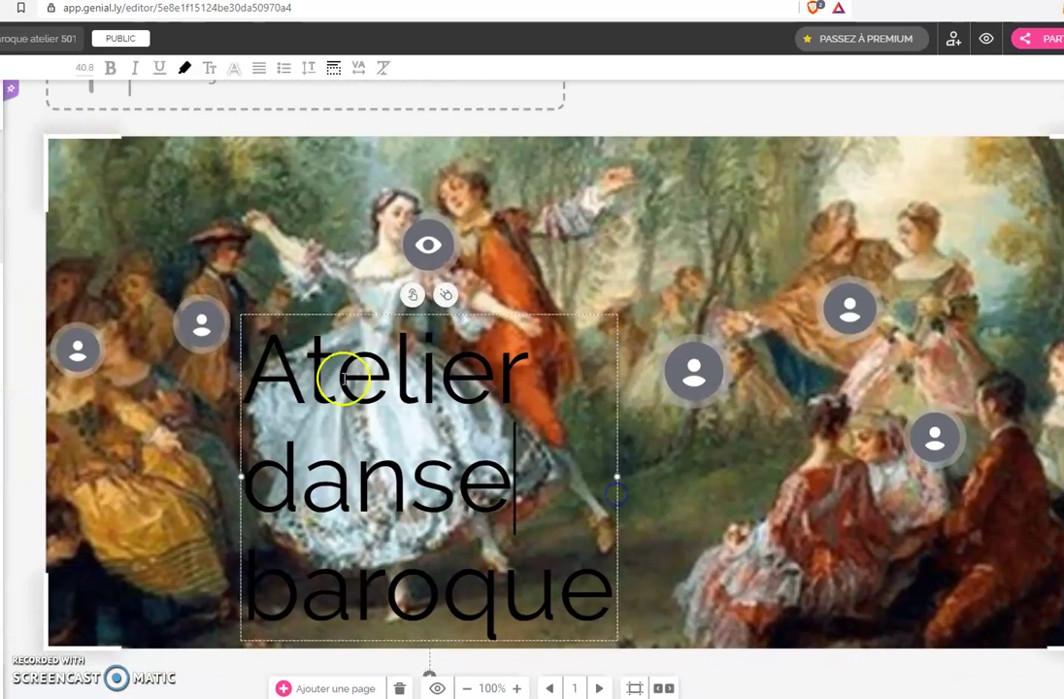
left_click(212, 306)
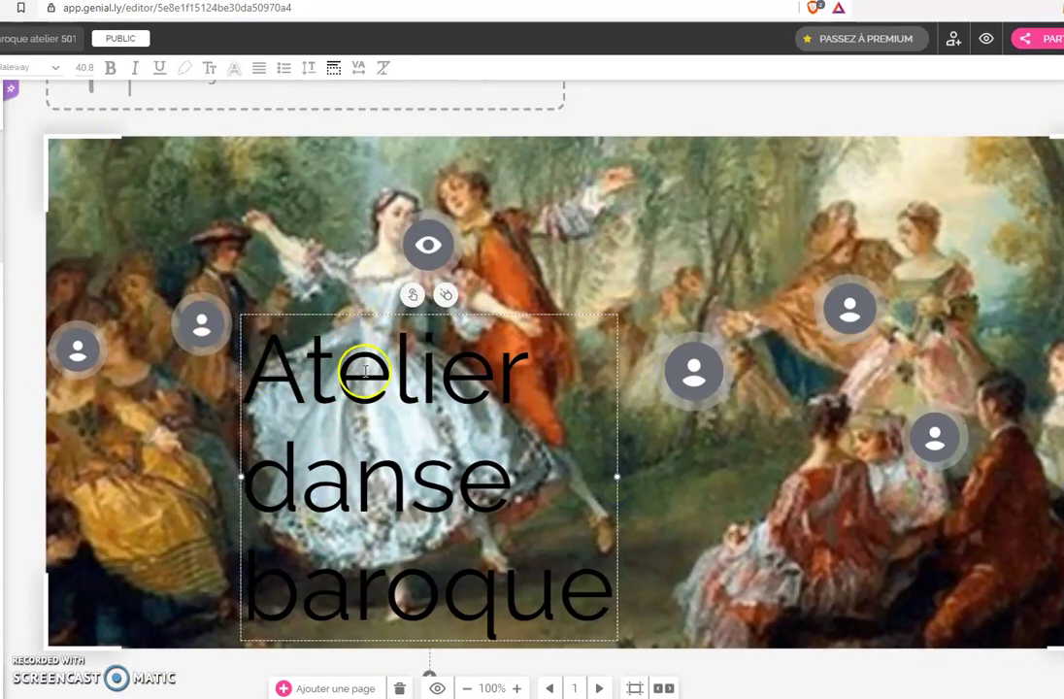
left_click(194, 330)
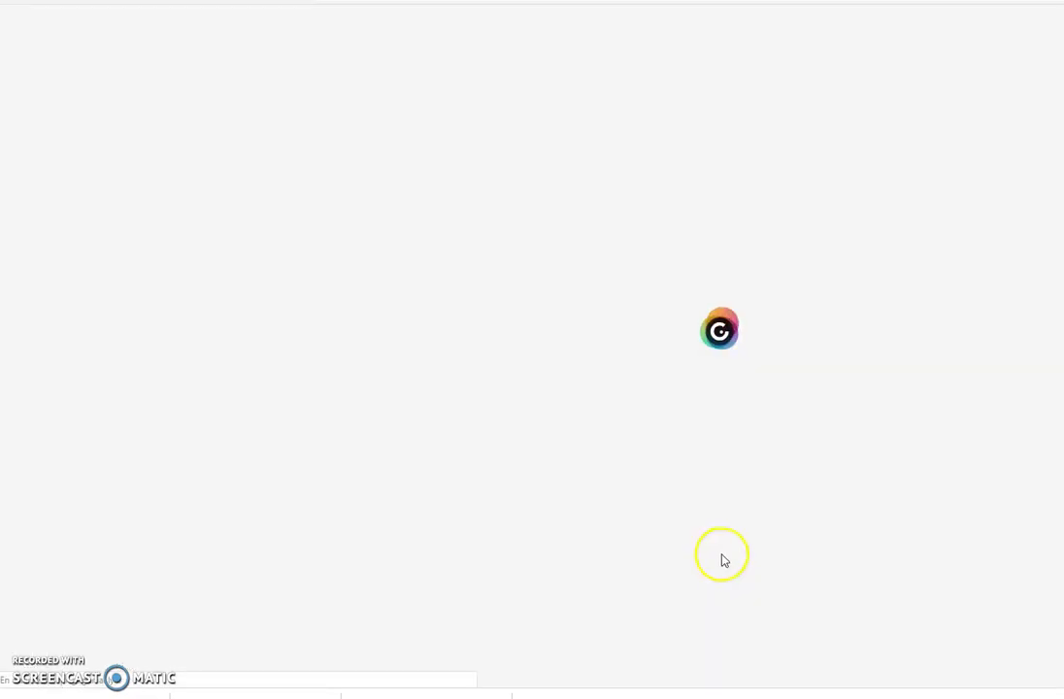
Step: Reopen the creation "L'abolition de l'esclavage en France" from the dashboard and look over its pages
mouse_move(688, 330)
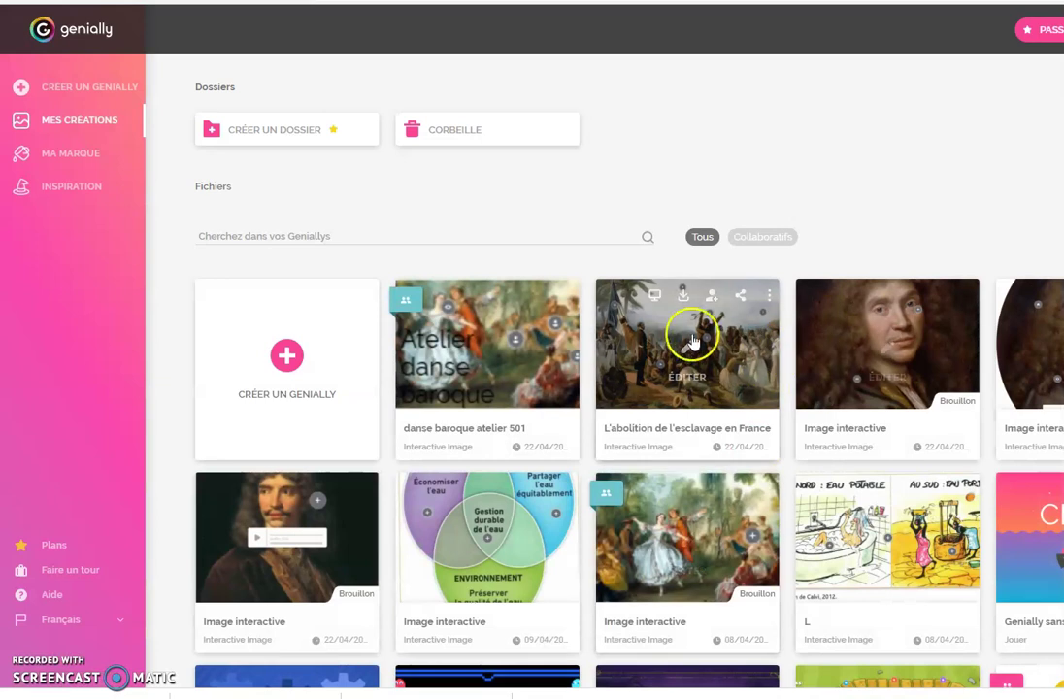
left_click(757, 369)
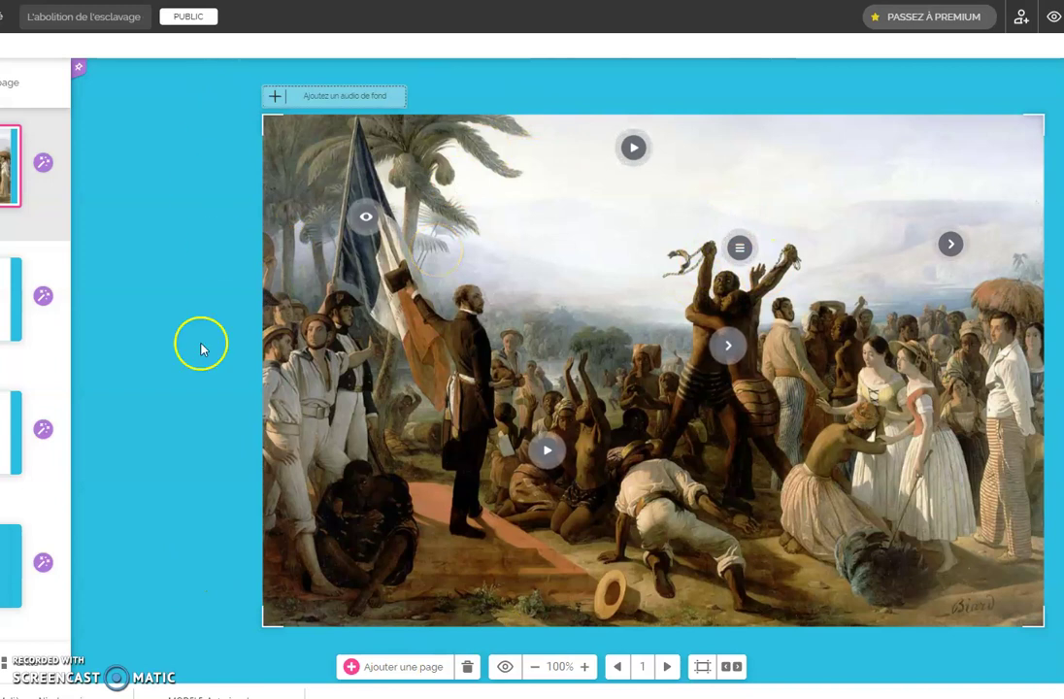
left_click(17, 409)
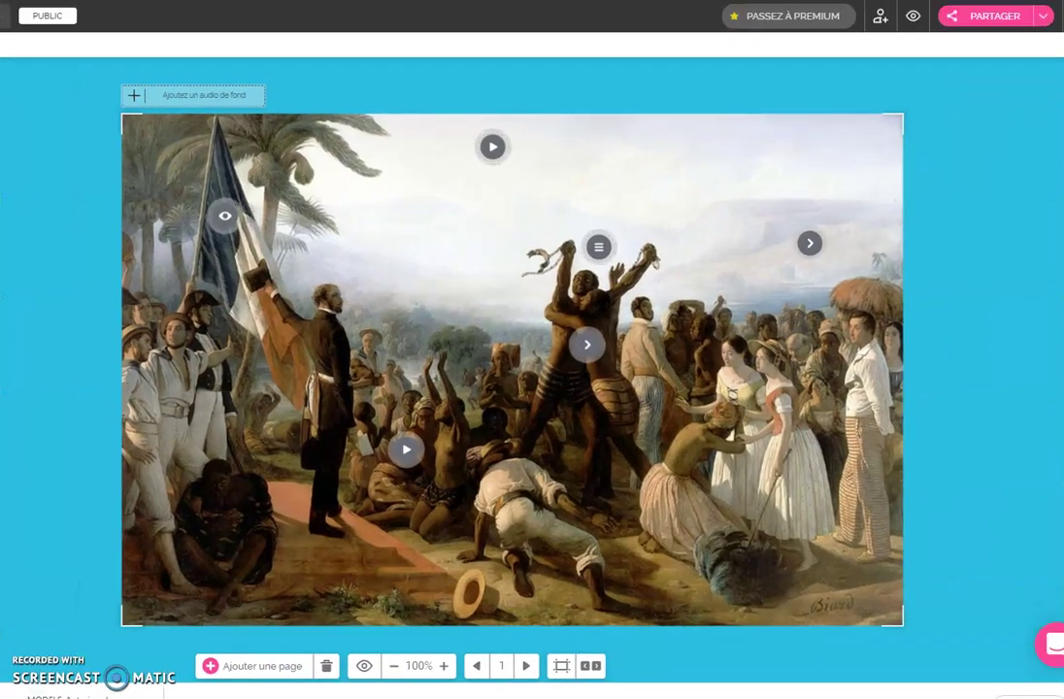
Step: View the sharing options of the creation, examine the public social-page link, and return to the page
left_click(976, 18)
double_click(264, 313)
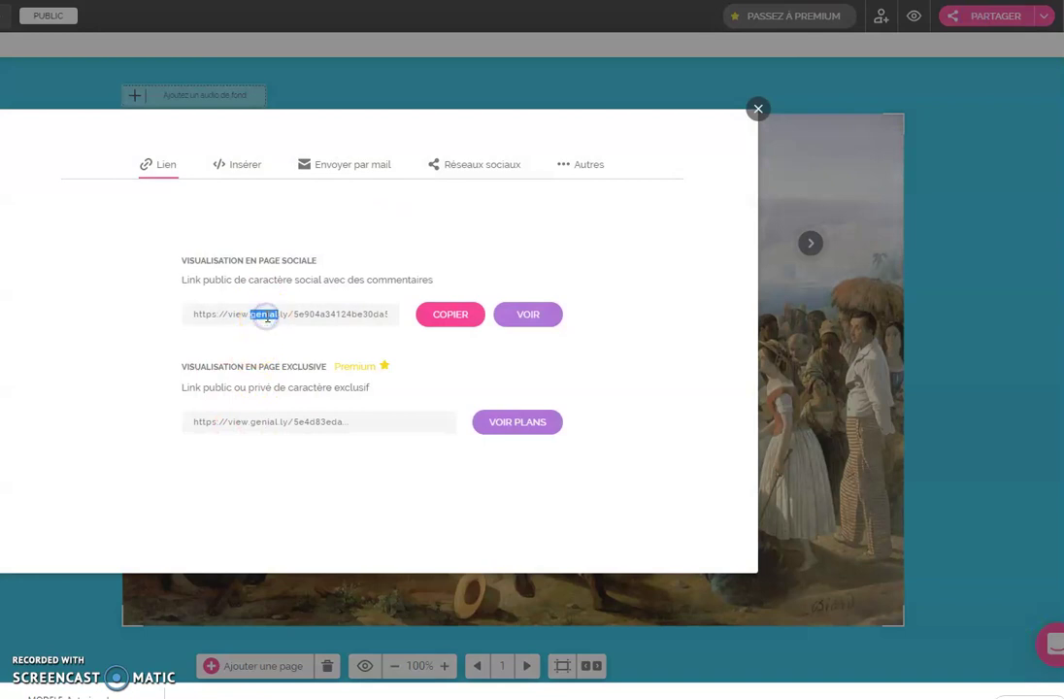
left_click(757, 108)
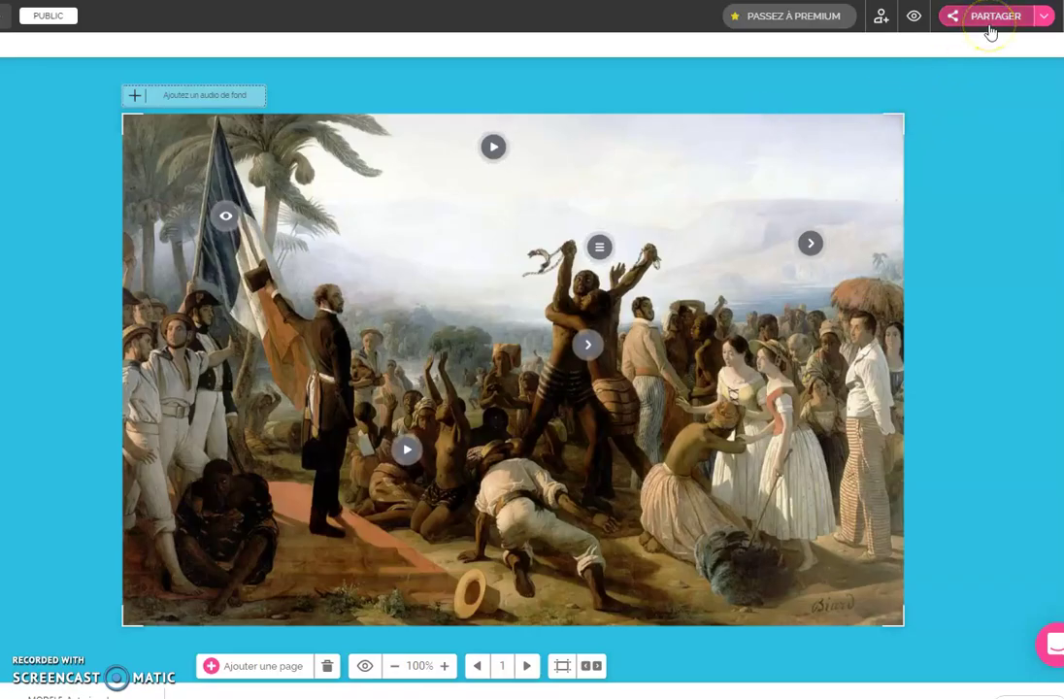